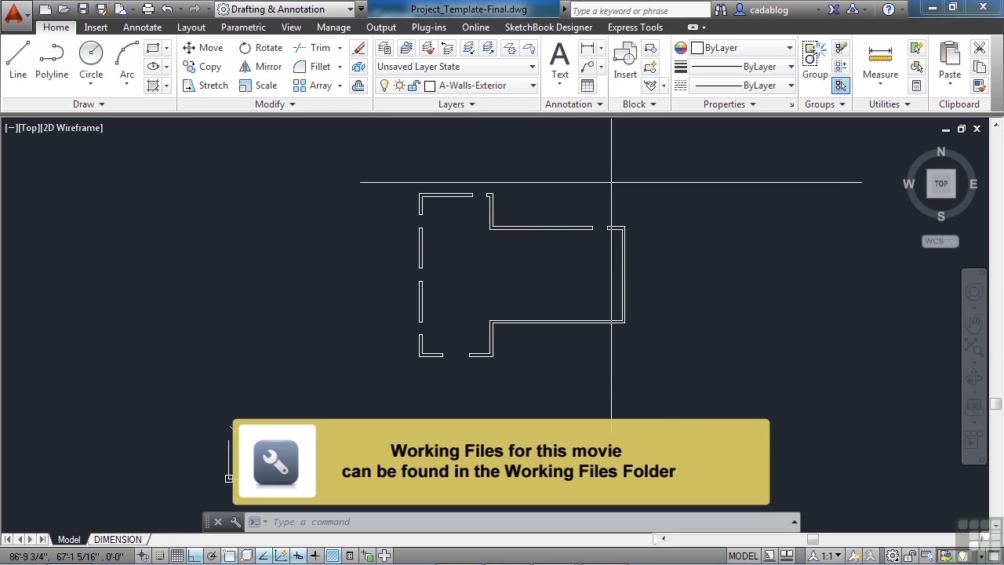
- Switch the current layer from A-Walls-Exterior to the blue A-Wall-Interior layer
click(532, 86)
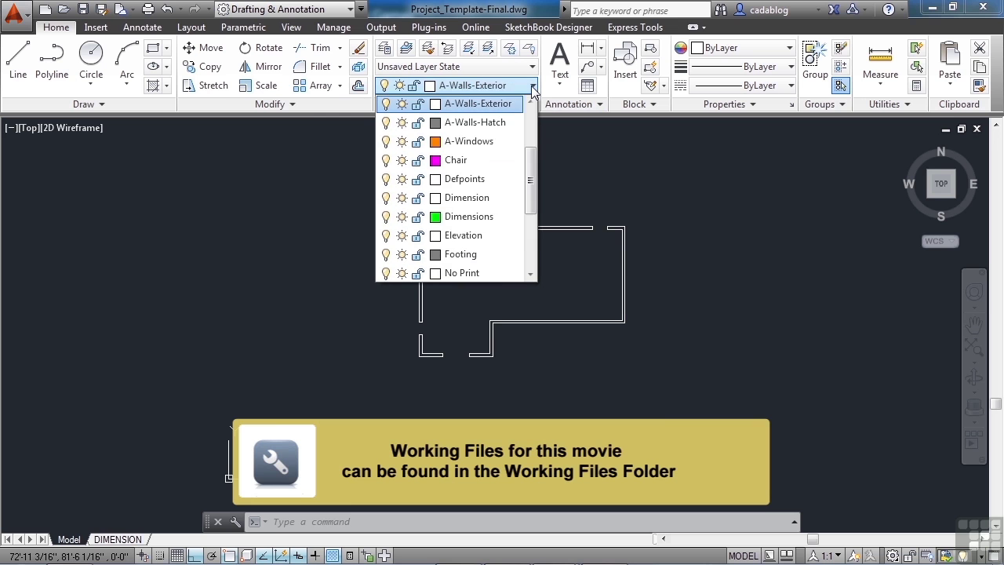
scroll(486, 123, up, 1)
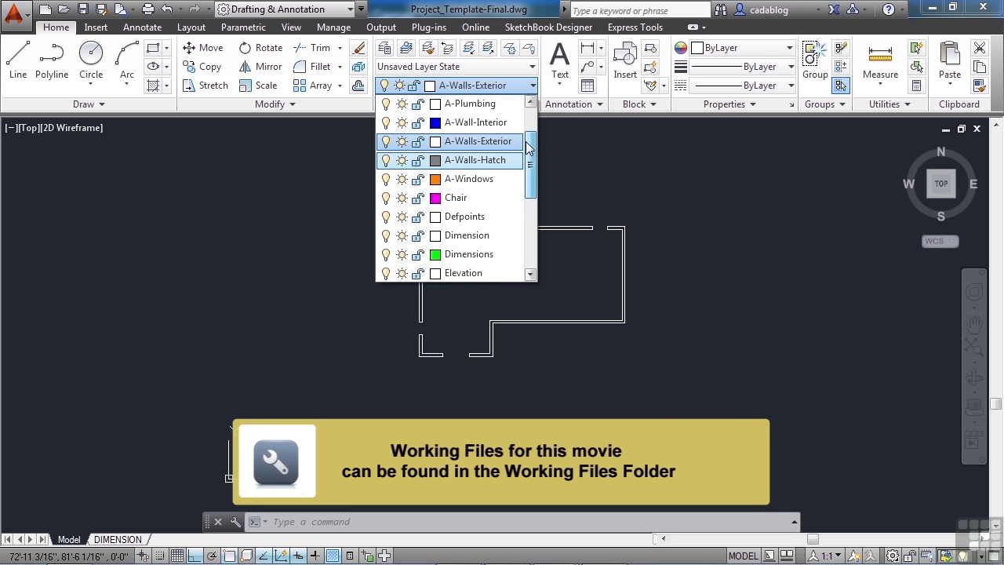
click(479, 123)
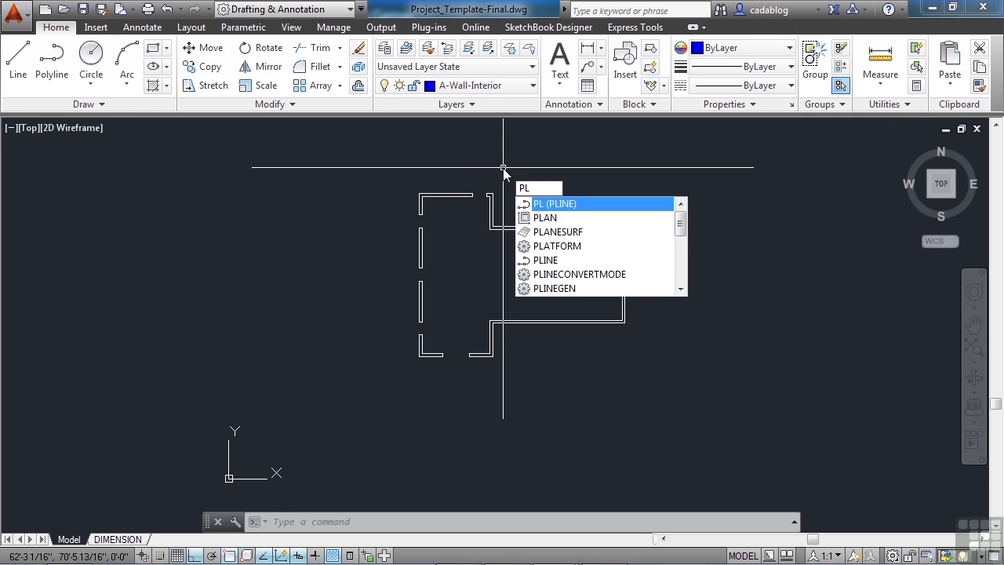
- Draw a polyline wall line from the upper wall down to the lower corner
key(Return)
scroll(486, 256, up, 5)
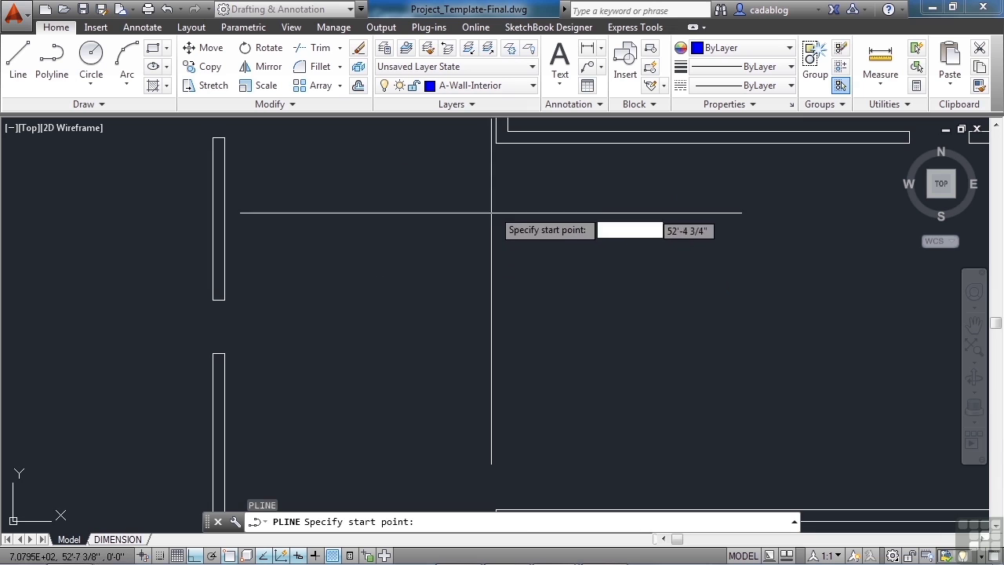
click(496, 142)
scroll(495, 196, down, 3)
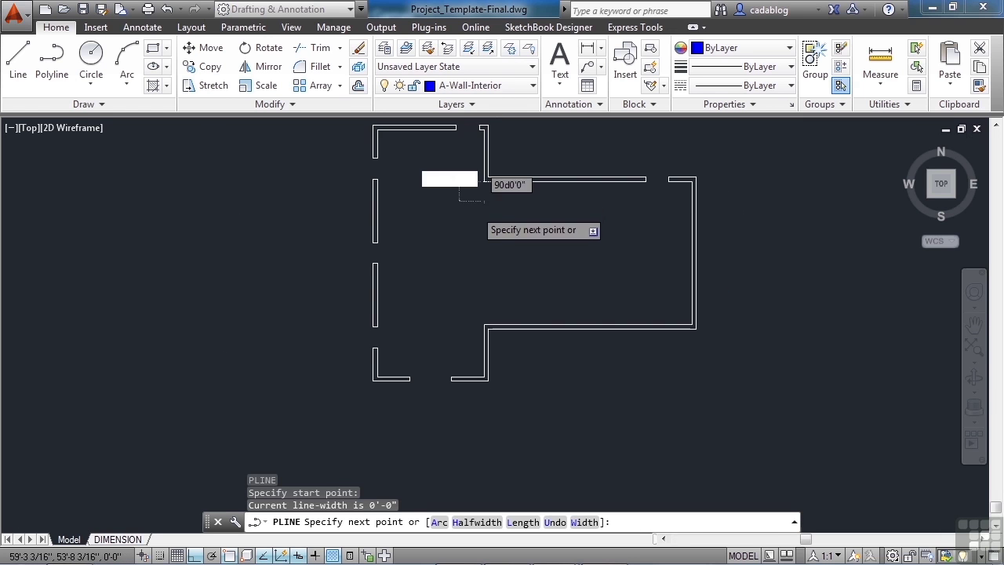
scroll(480, 322, up, 4)
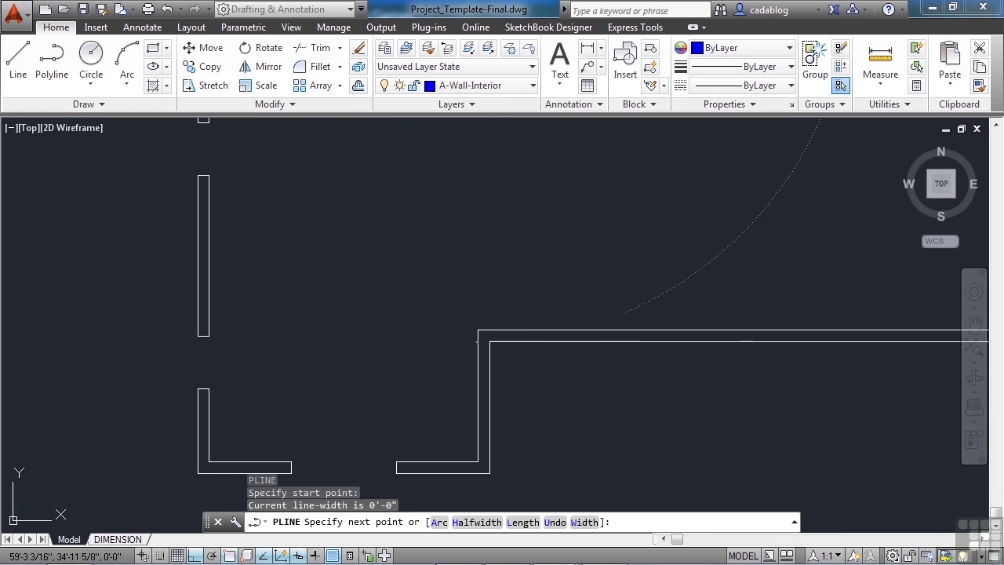
click(478, 330)
key(Return)
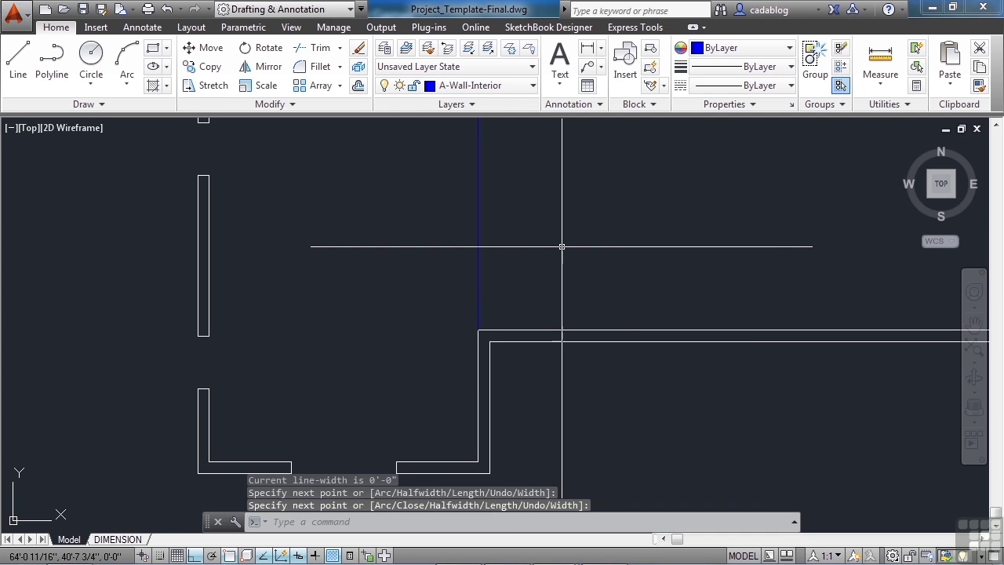
- Offset the new blue wall line 6 to the right to make a double-line wall
key(Return)
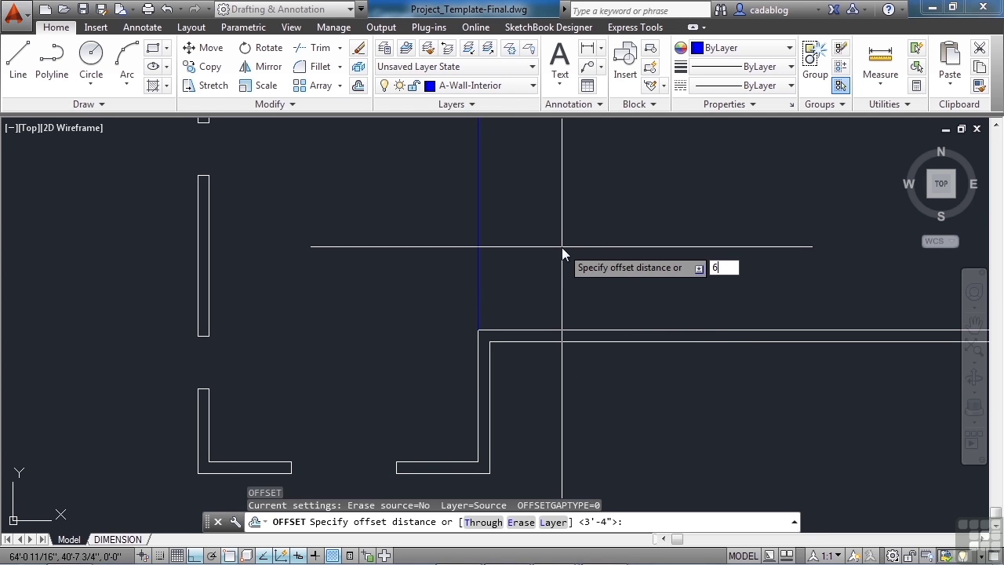
key(Return)
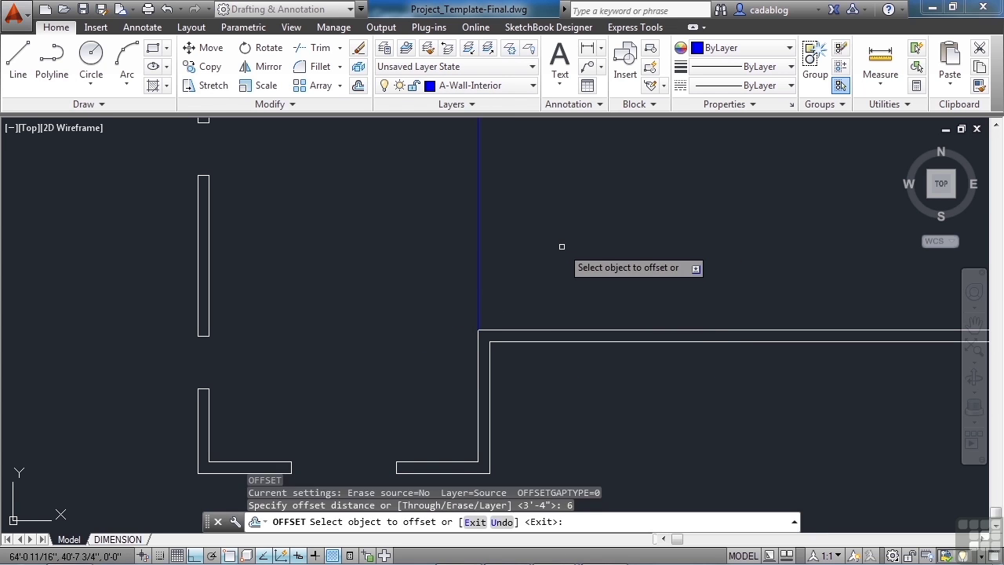
click(480, 231)
click(555, 242)
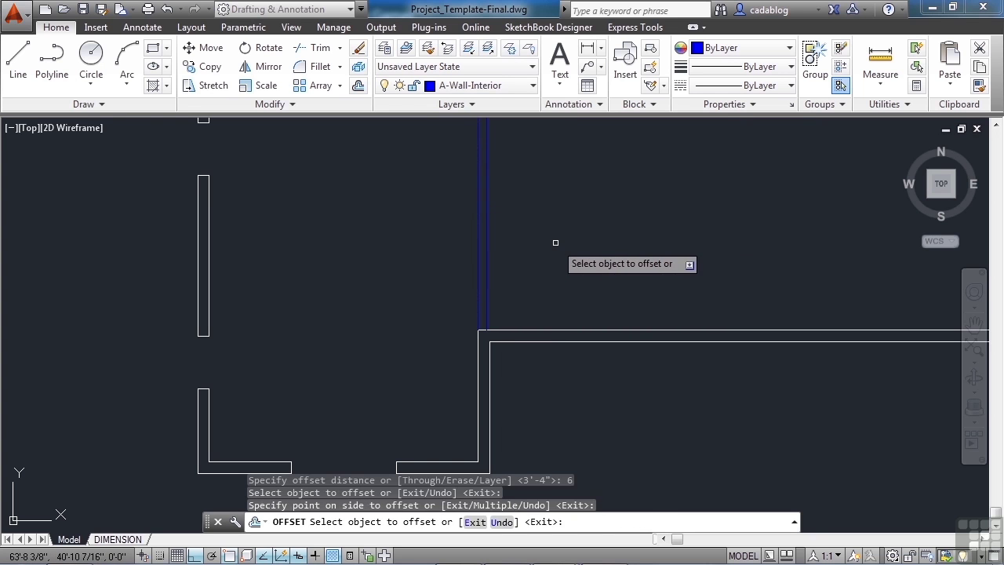
key(Return)
scroll(549, 270, down, 5)
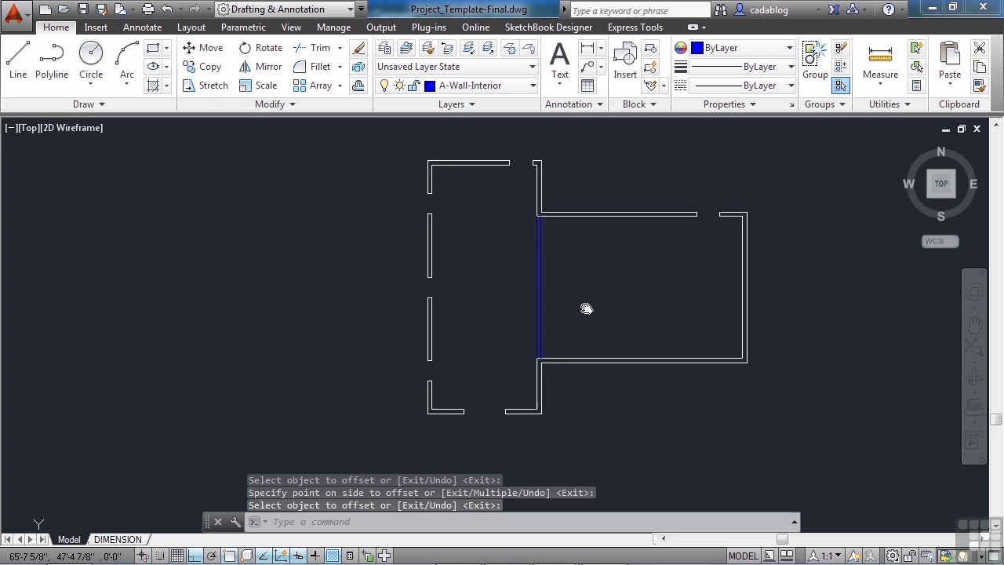
- Offset the top wall line 12' downward
text(o)
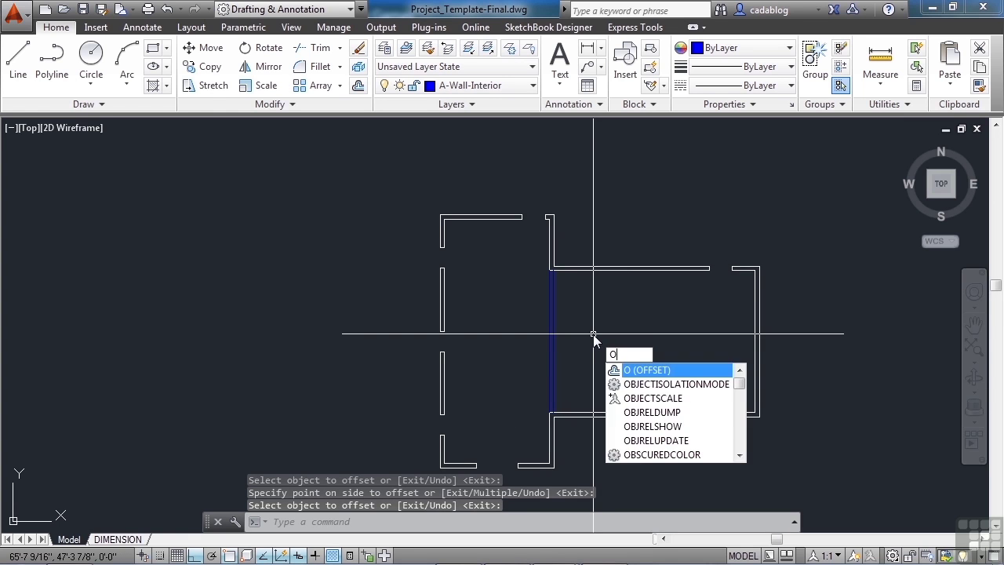
key(Return)
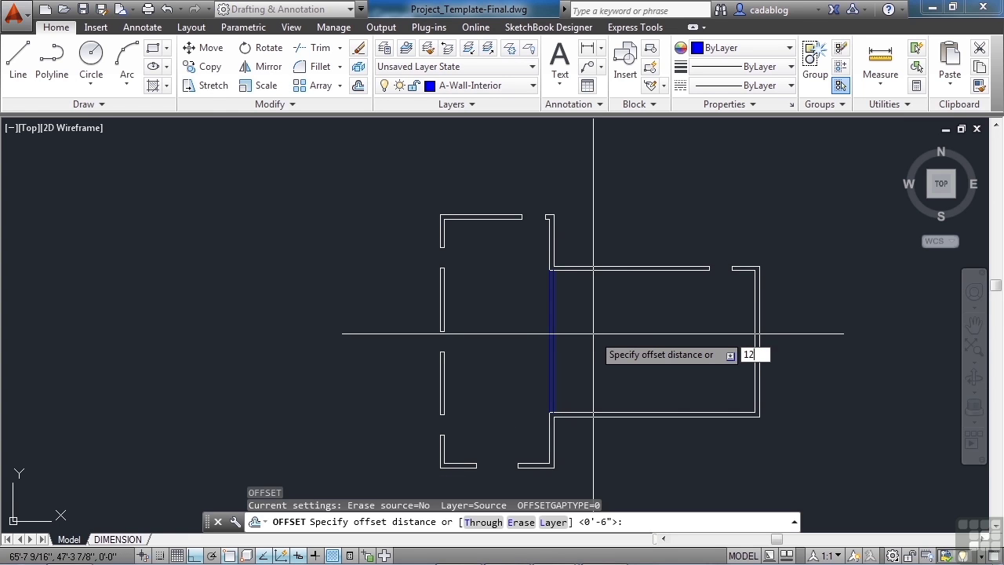
text(12')
key(Return)
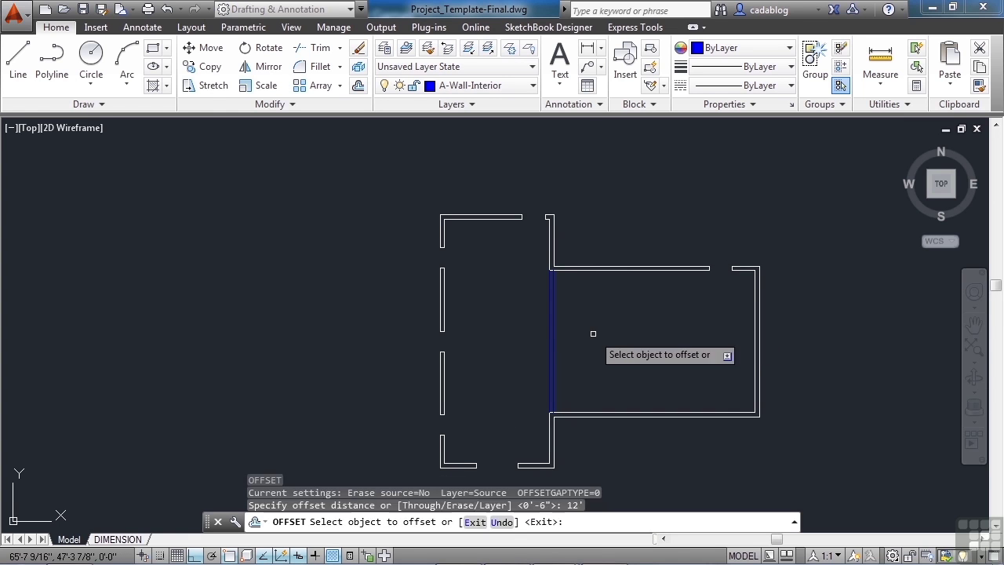
click(497, 219)
click(496, 342)
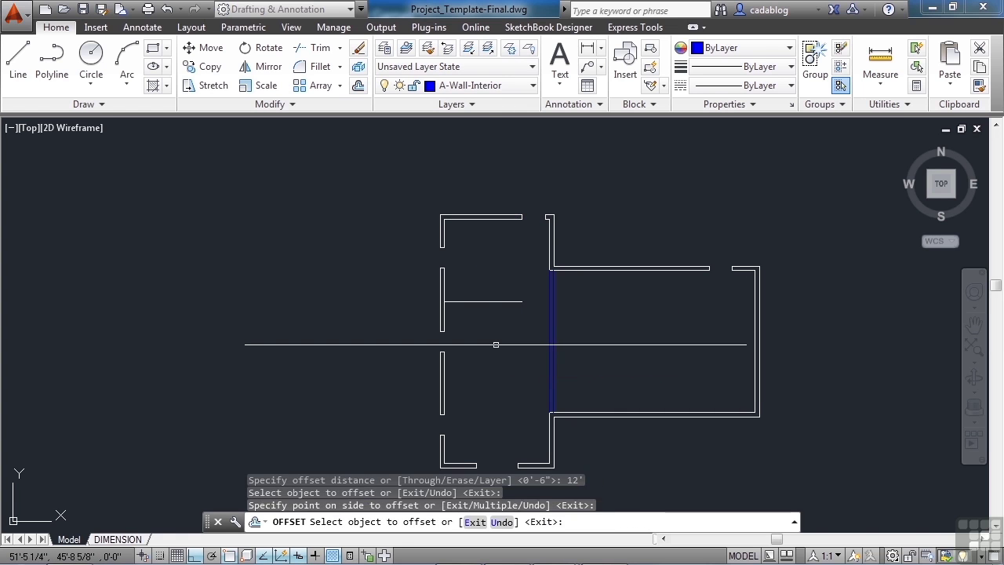
key(Return)
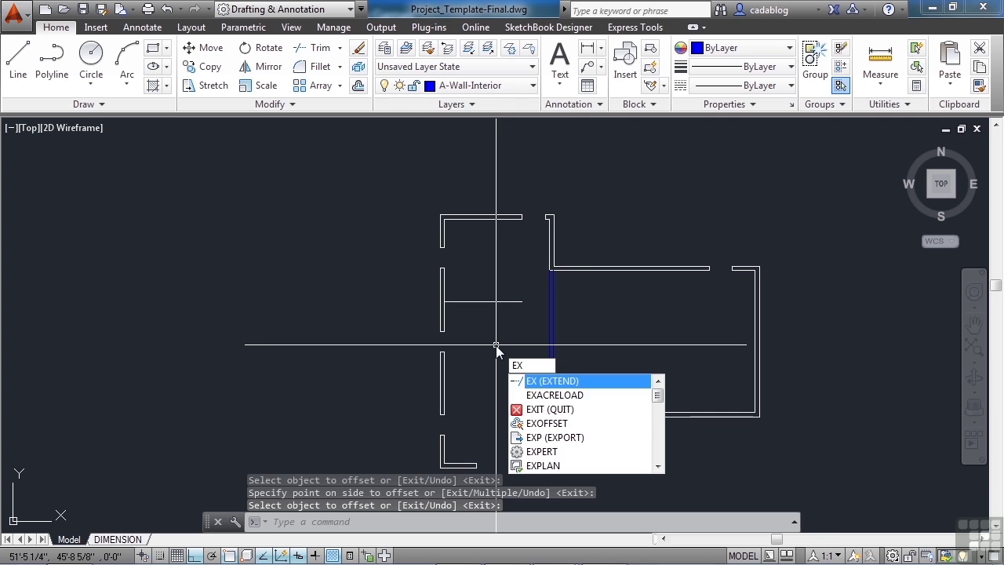
- Extend the new horizontal line to the blue interior wall
key(Return)
scroll(498, 314, up, 2)
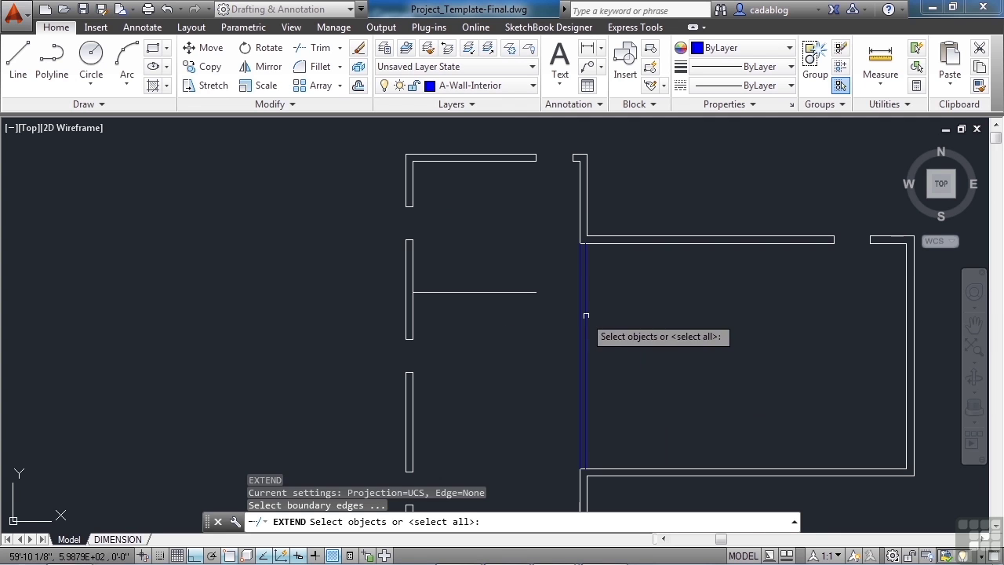
click(581, 307)
key(Return)
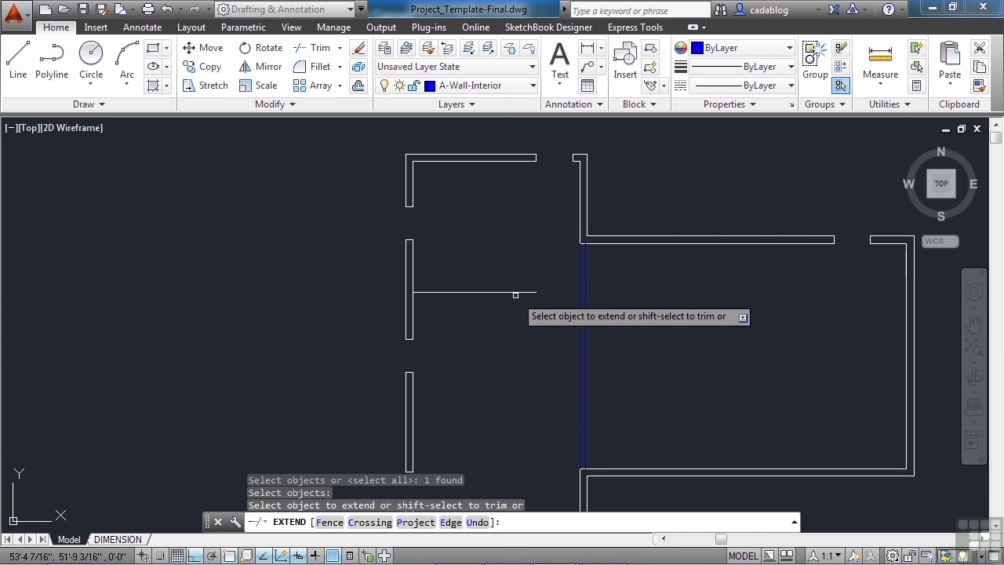
click(522, 292)
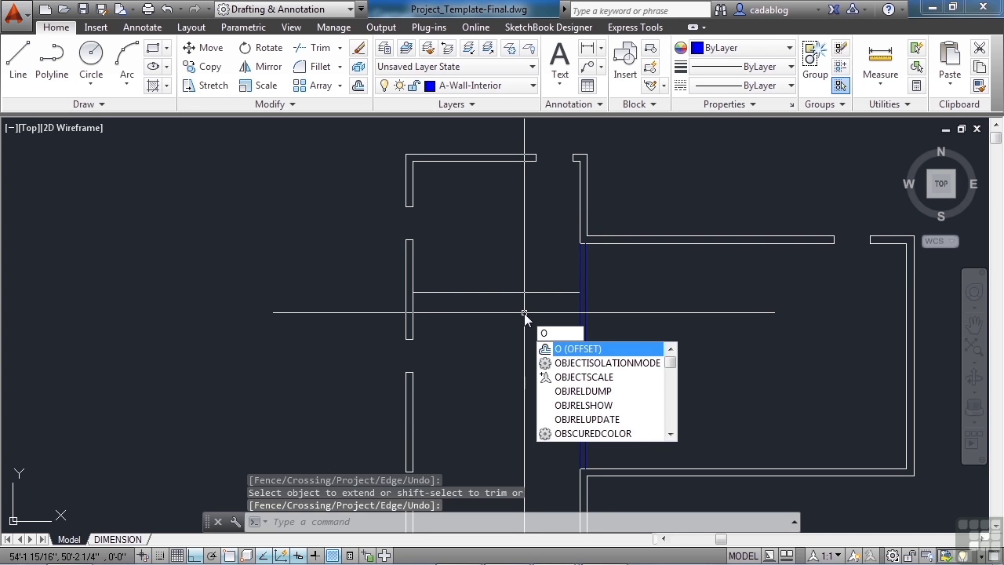
- Offset the horizontal line 6 downward to make it a double-line wall
key(Return)
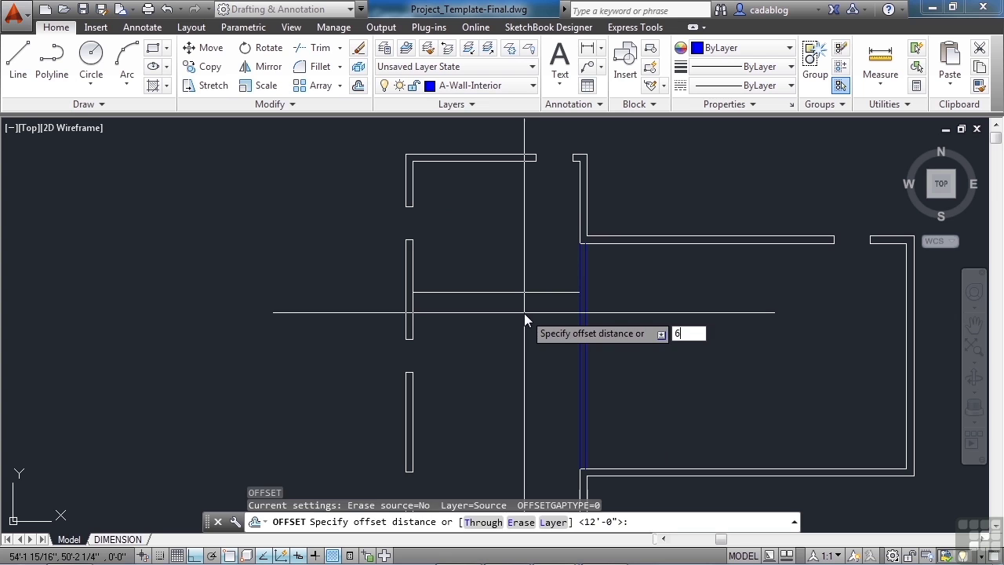
text(6)
key(Return)
click(533, 292)
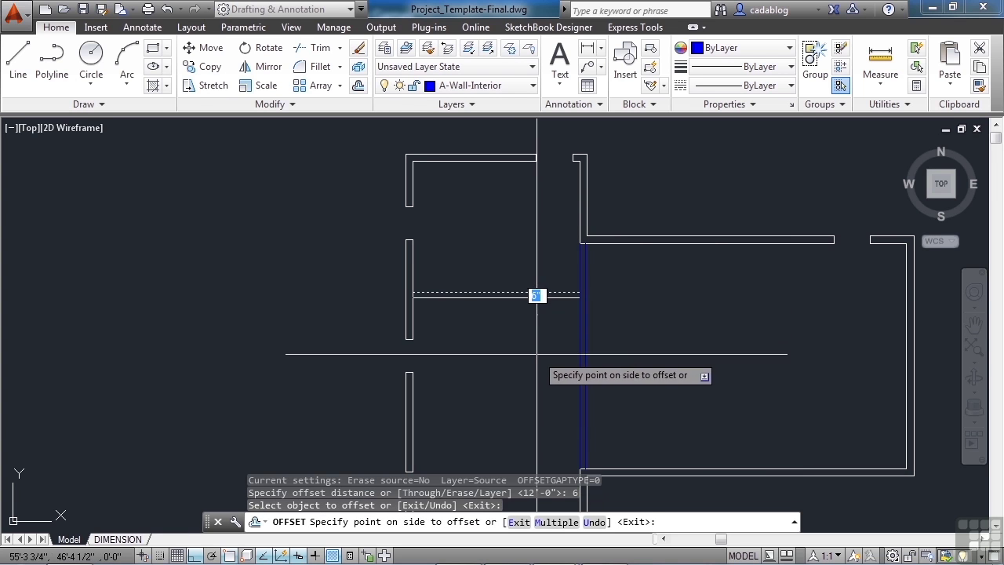
click(537, 355)
key(Return)
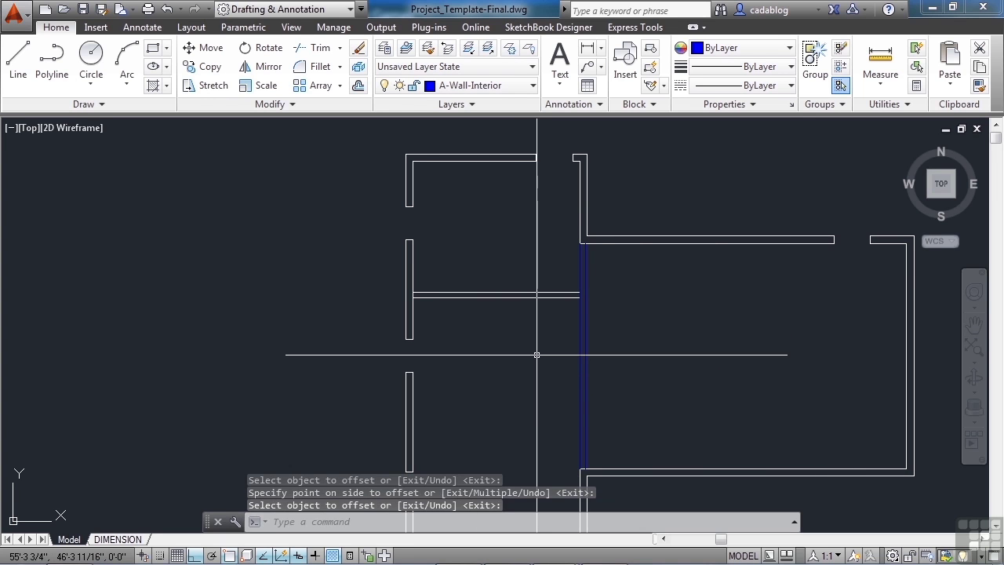
- Use MA to copy the blue vertical wall's properties onto both horizontal wall lines
text(ma)
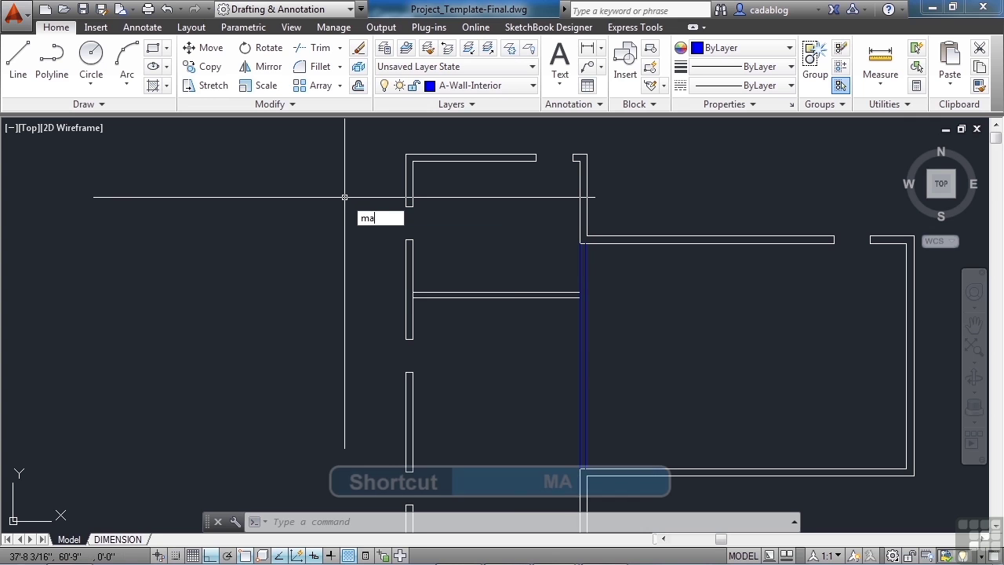
key(Return)
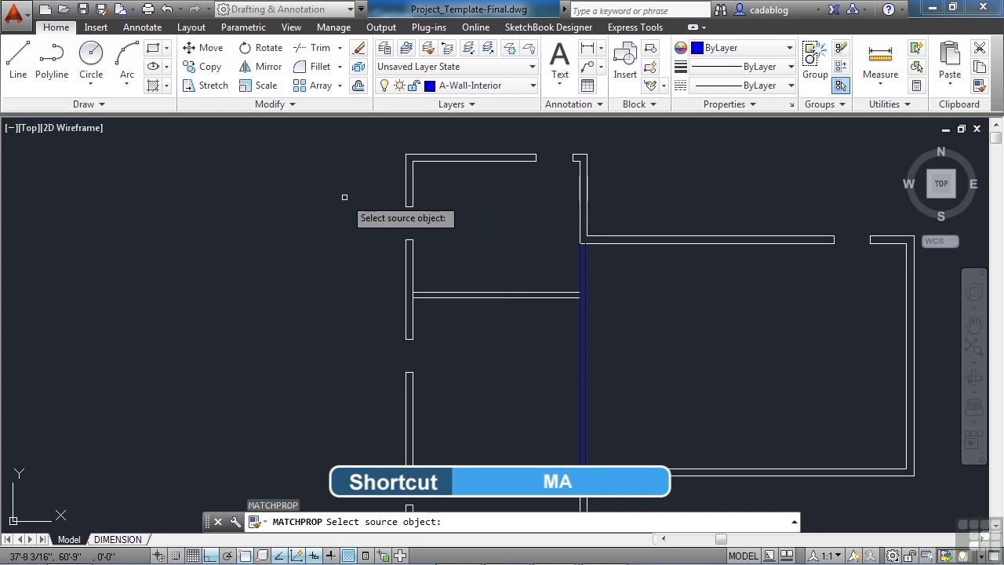
click(584, 317)
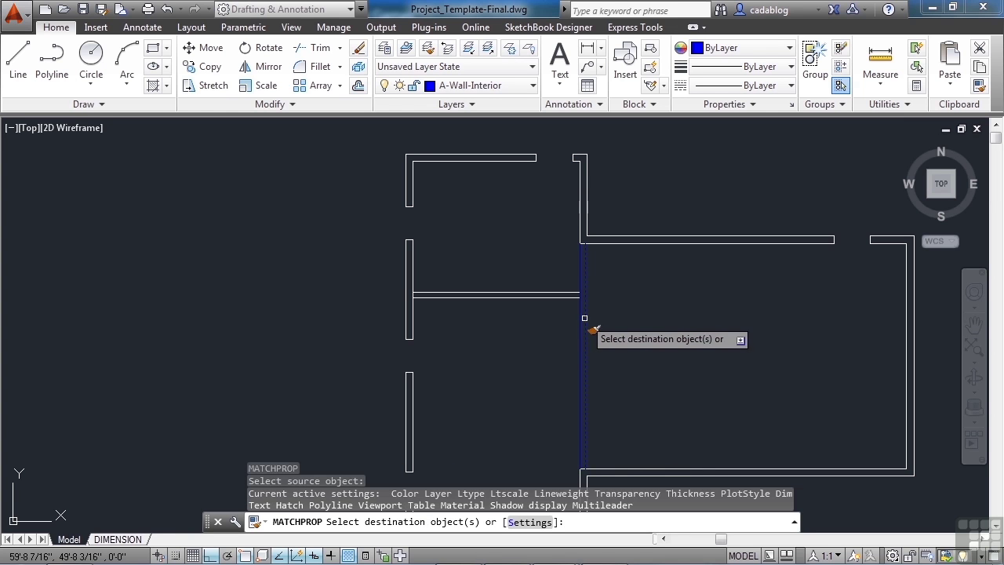
click(523, 309)
click(489, 276)
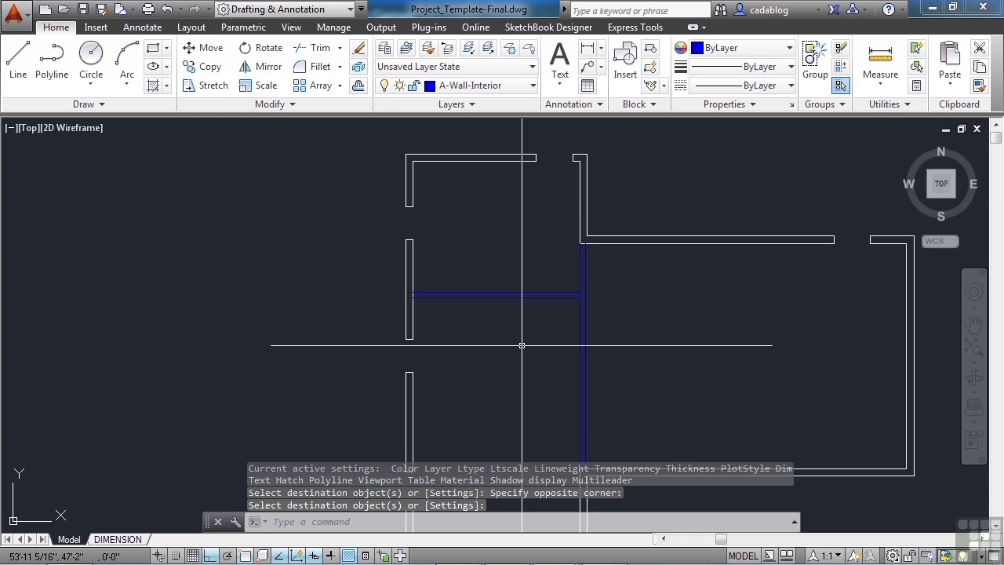
- Offset the left wall line 1'-4" to the right
text(o)
key(Return)
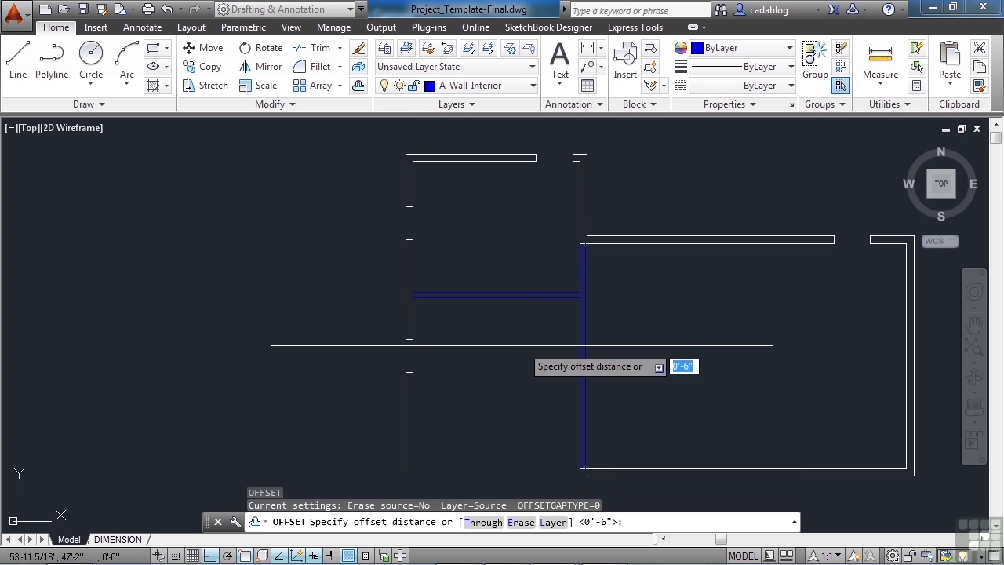
text(1'4)
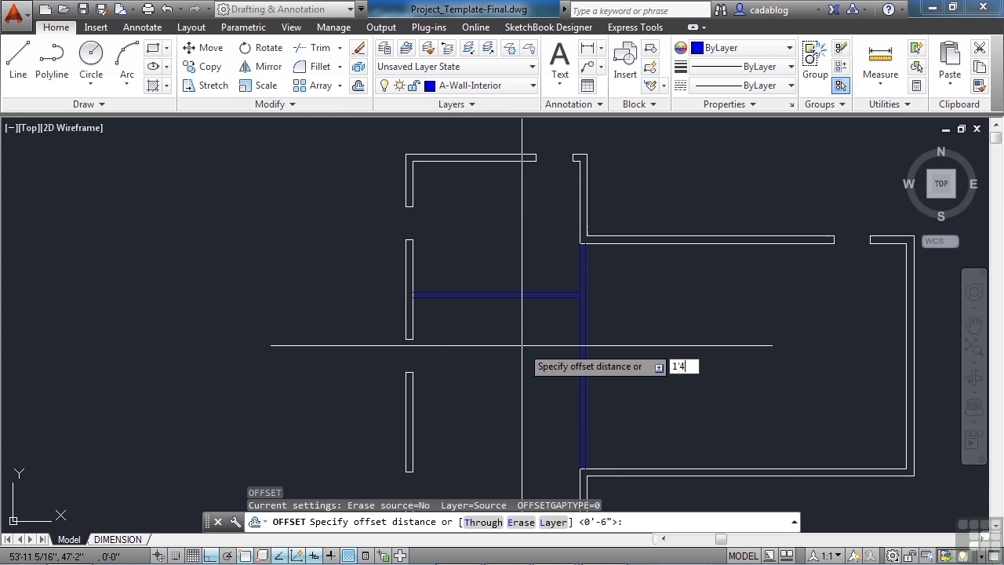
key(Return)
scroll(410, 310, up, 4)
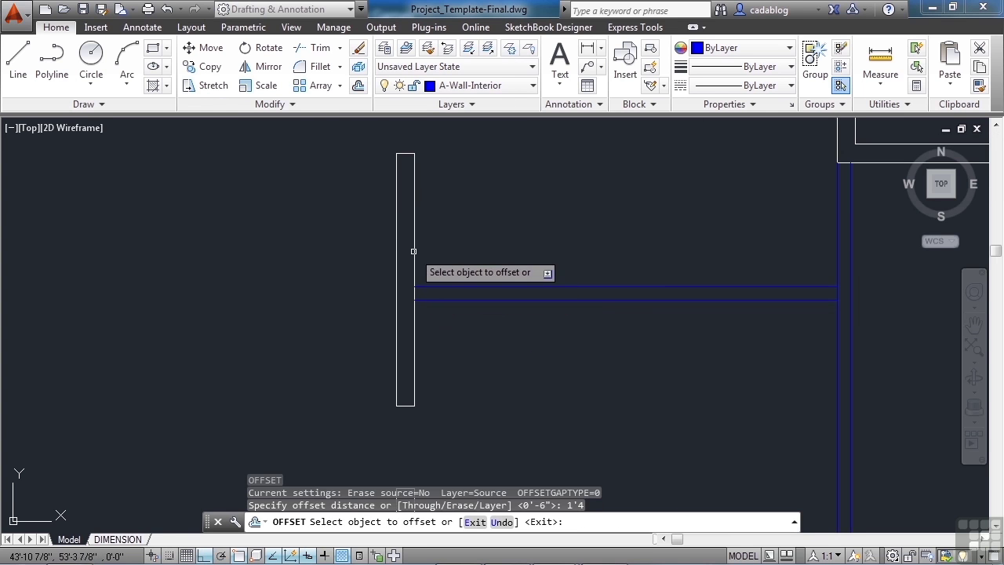
click(414, 259)
click(452, 261)
- Offset the interior wall line 3'-4" to the right
key(Return)
key(Return)
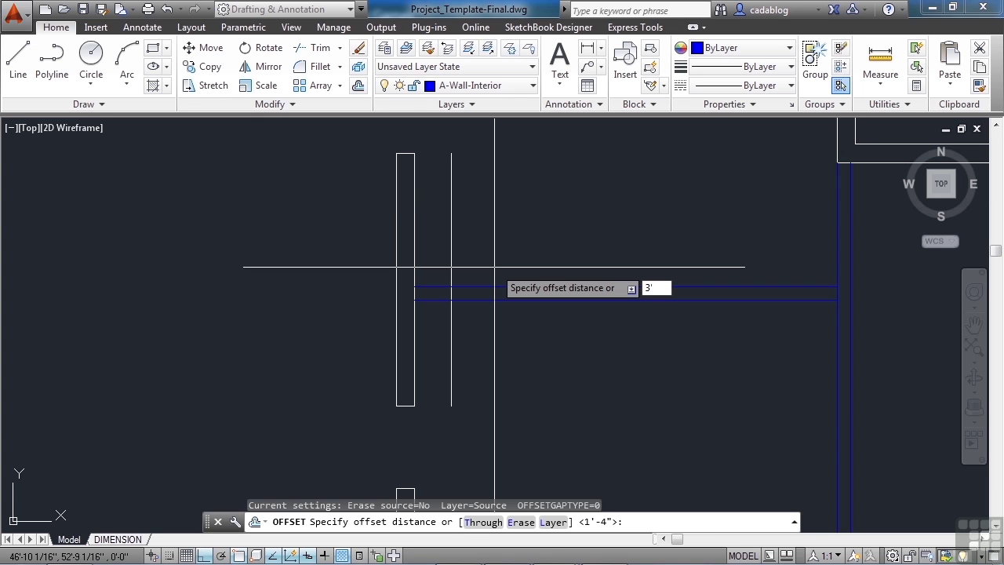
text(3'4)
key(Return)
click(451, 267)
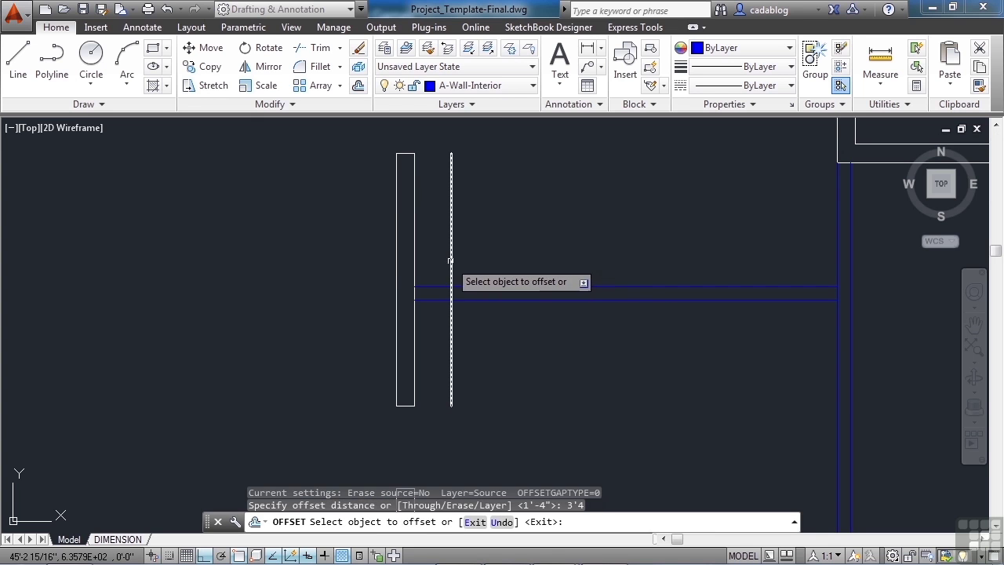
click(584, 265)
key(Return)
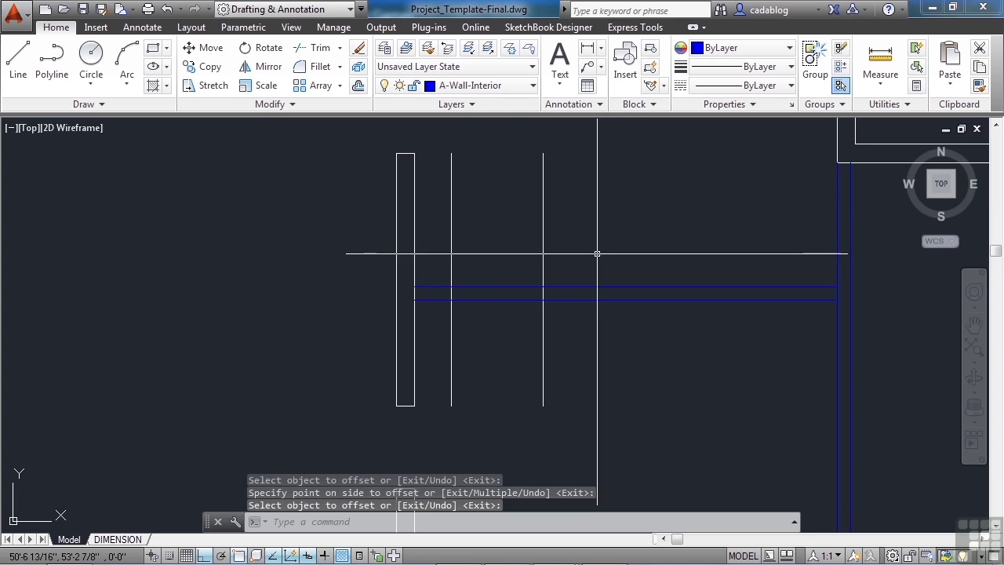
- Enter a 12' offset distance, then cancel it and start the LINE command
key(Return)
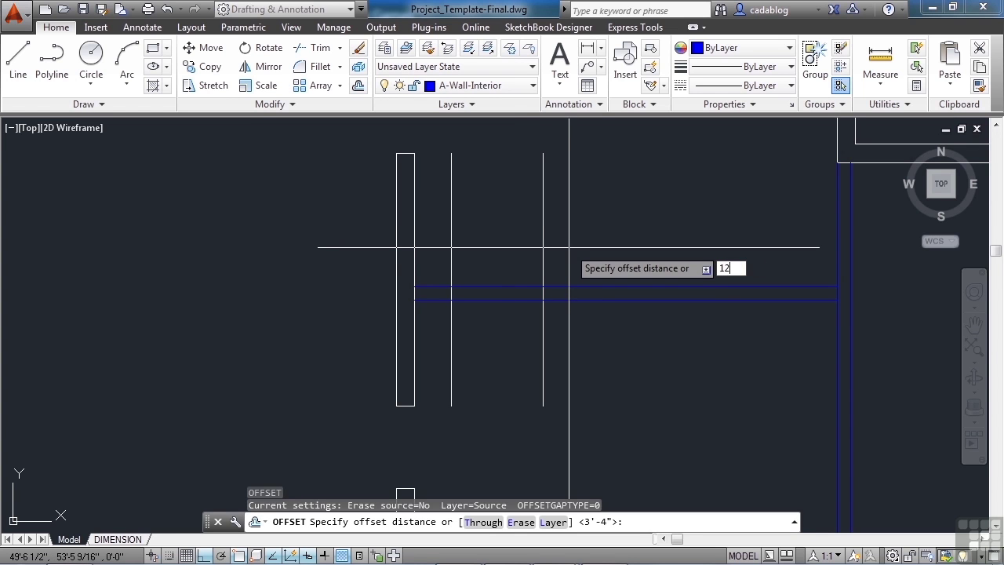
text(12')
key(Return)
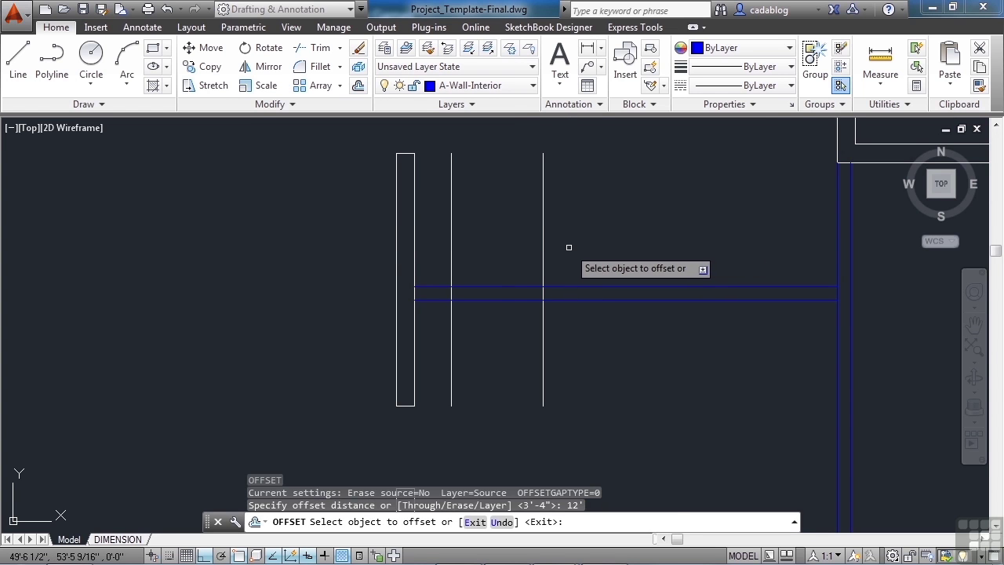
scroll(569, 249, down, 3)
key(Escape)
scroll(651, 310, up, 2)
text(L)
key(Return)
scroll(643, 306, up, 2)
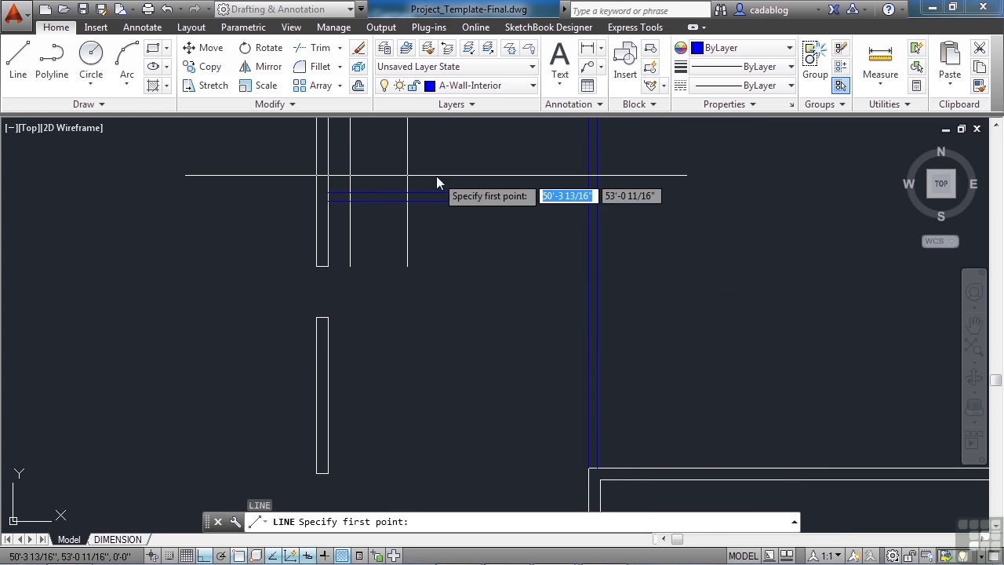
- Draw a horizontal line from the wall's midpoint out to the right
text(mid)
key(Return)
scroll(593, 265, down, 2)
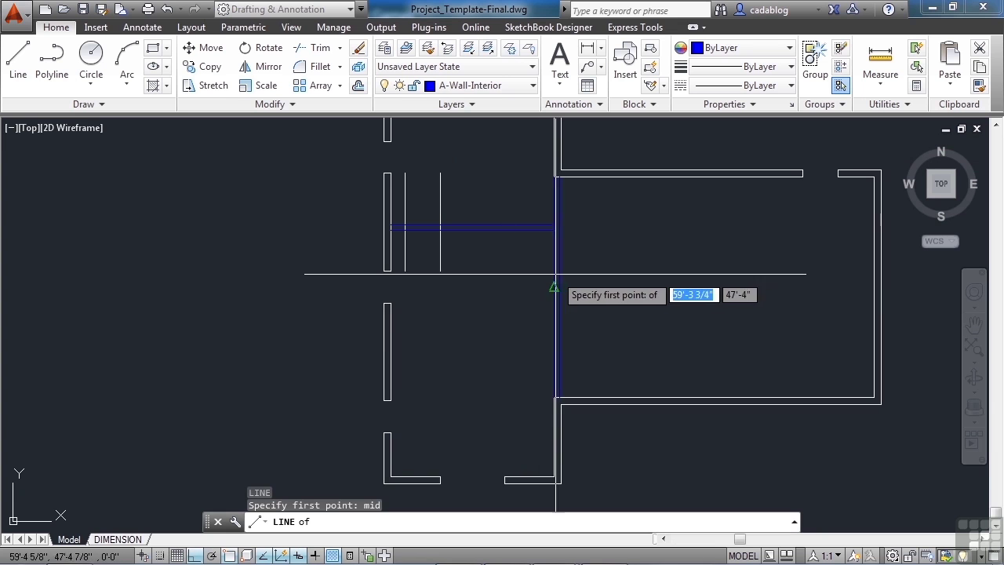
click(554, 286)
click(637, 287)
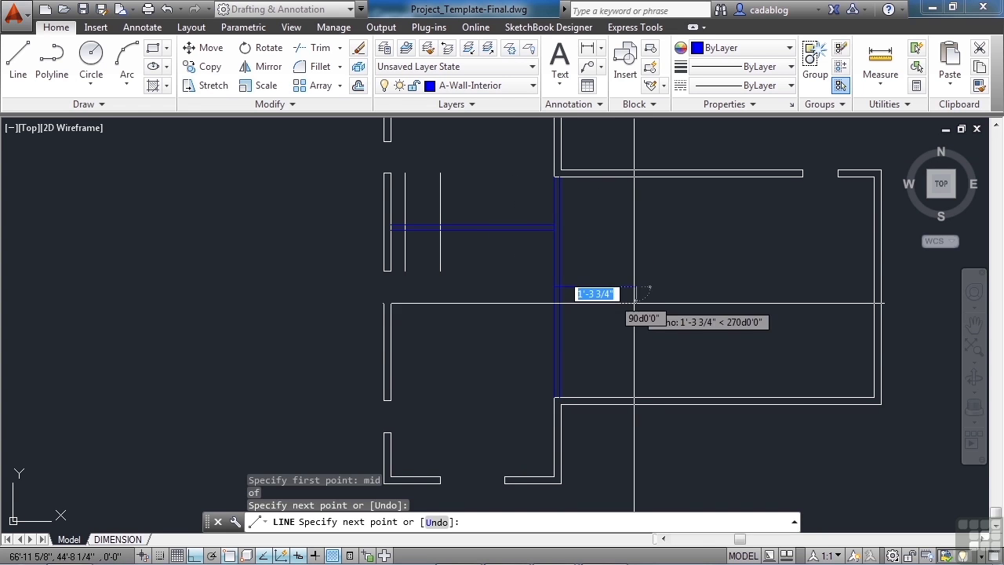
key(Return)
scroll(545, 307, up, 2)
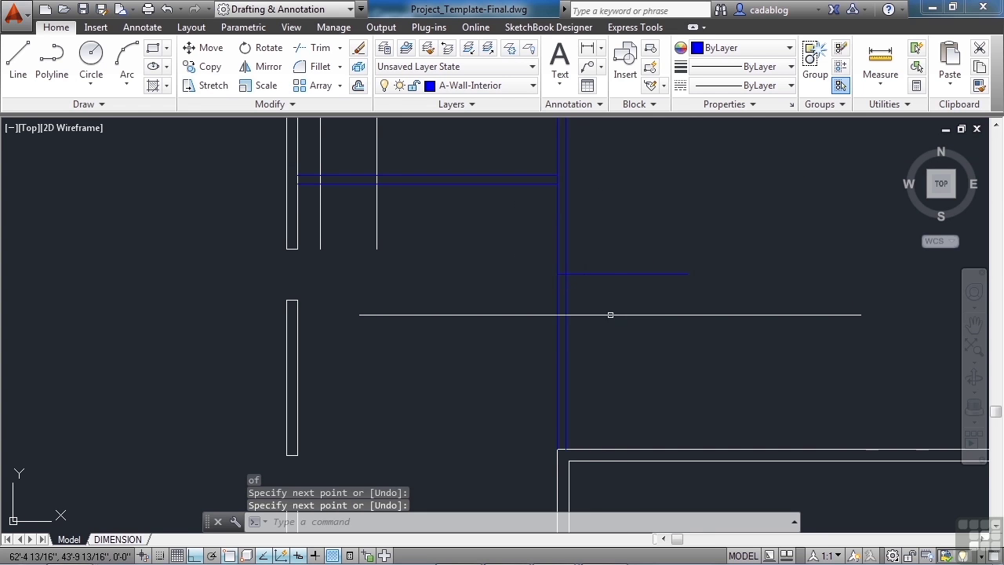
- Offset that horizontal line 3' above and 3' below
text(o)
key(Return)
text(3')
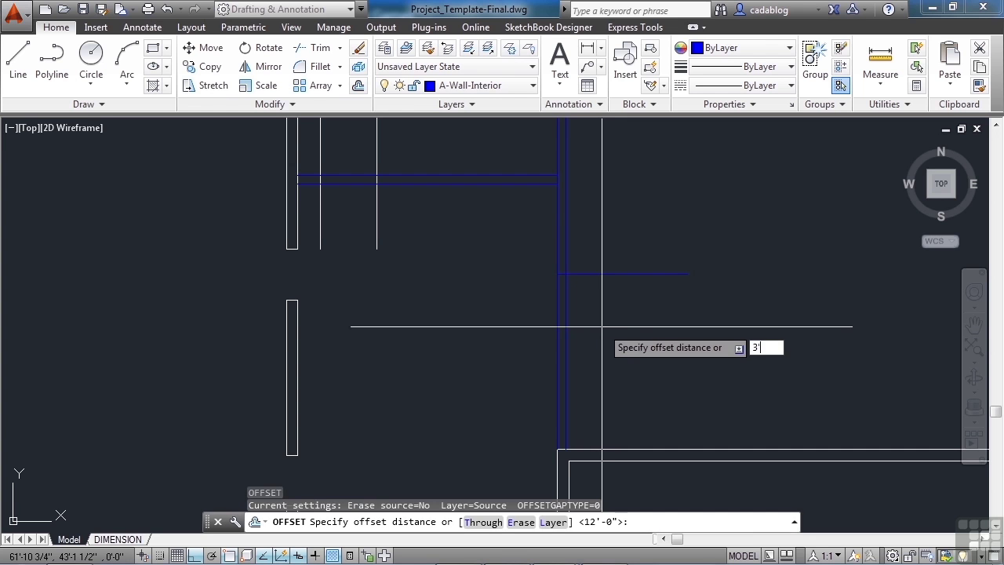
key(Return)
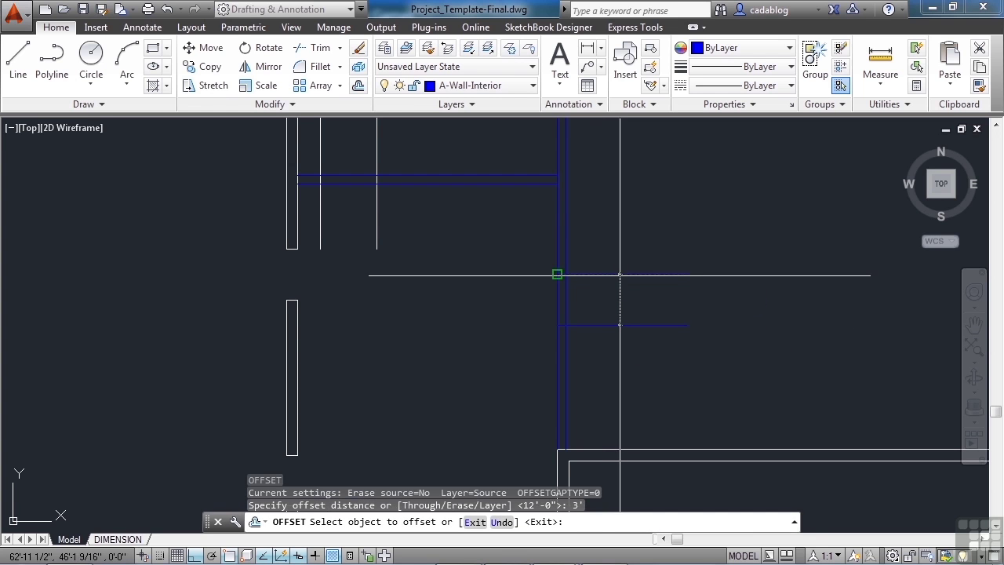
click(573, 273)
click(616, 196)
click(616, 274)
click(616, 353)
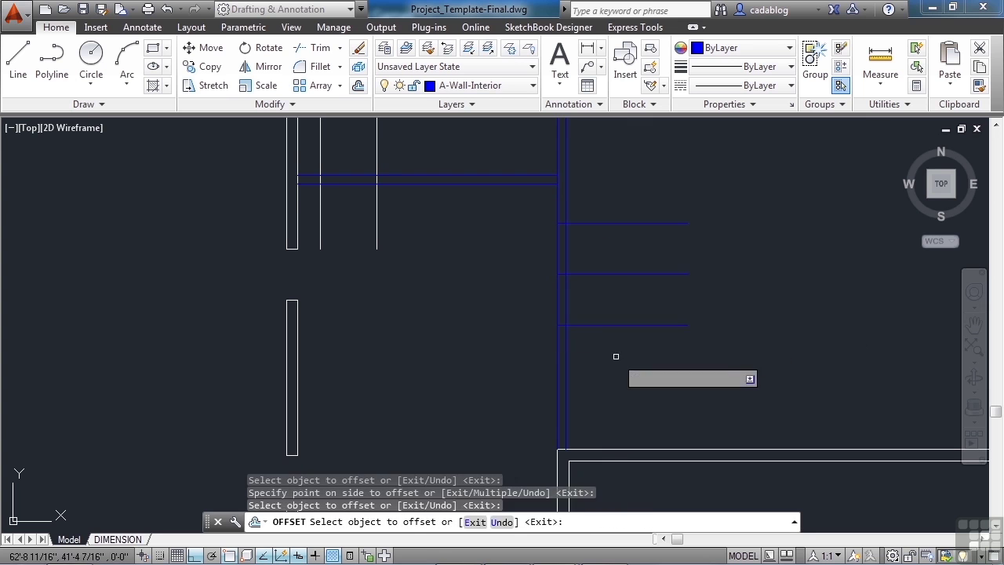
key(Return)
scroll(541, 337, down, 3)
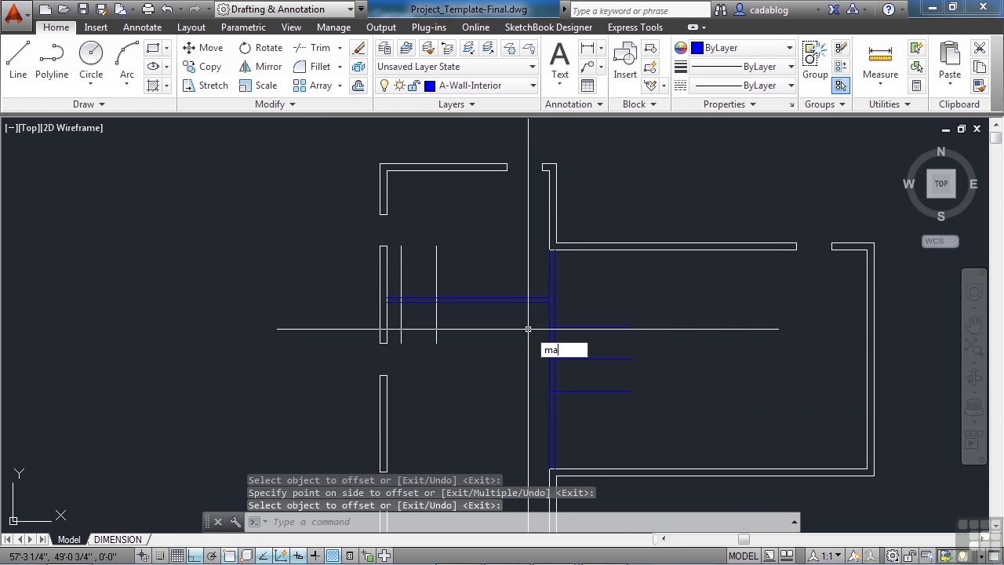
- Make both new vertical wall lines blue by matching properties from the blue wall
text(ma)
key(Return)
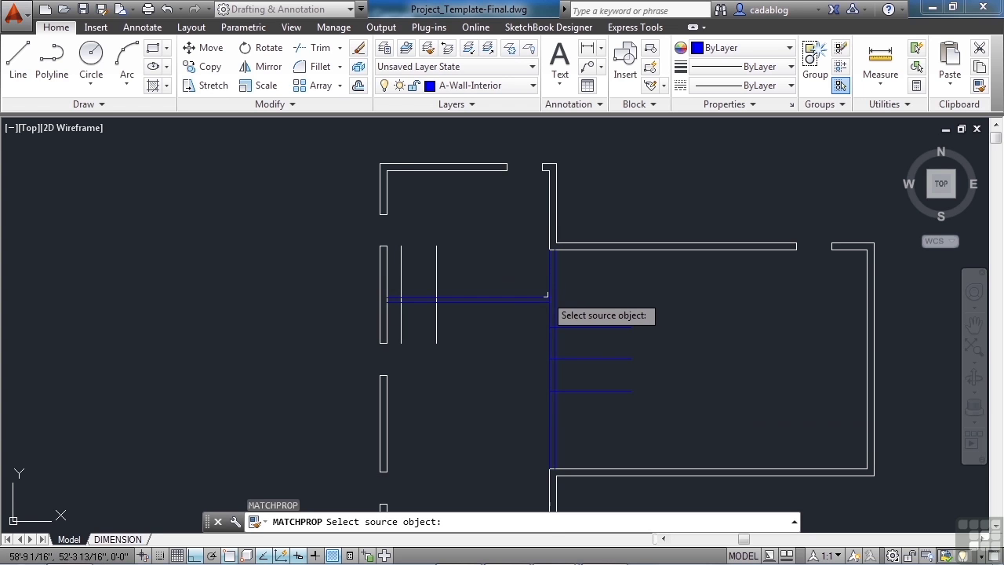
click(541, 297)
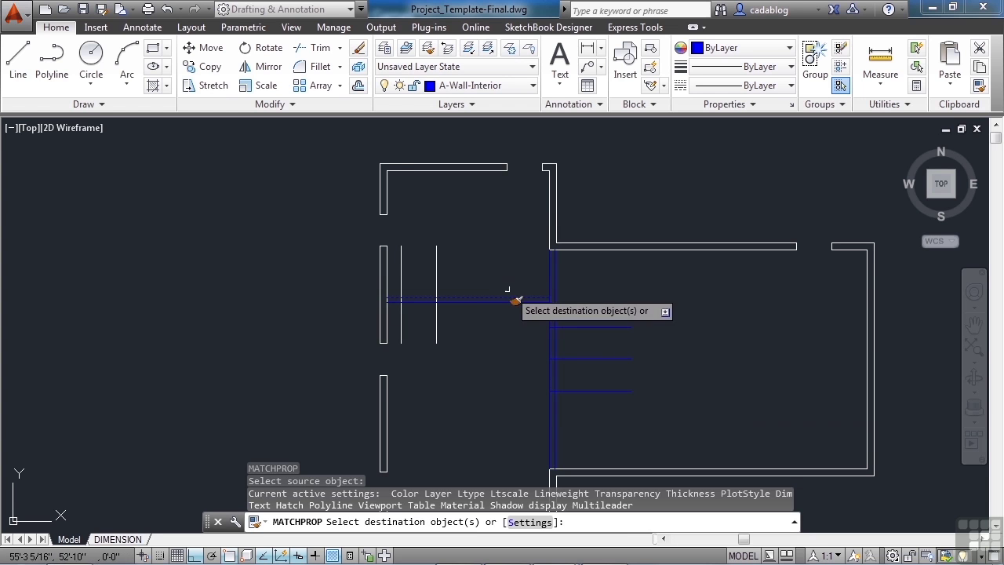
click(436, 277)
click(401, 280)
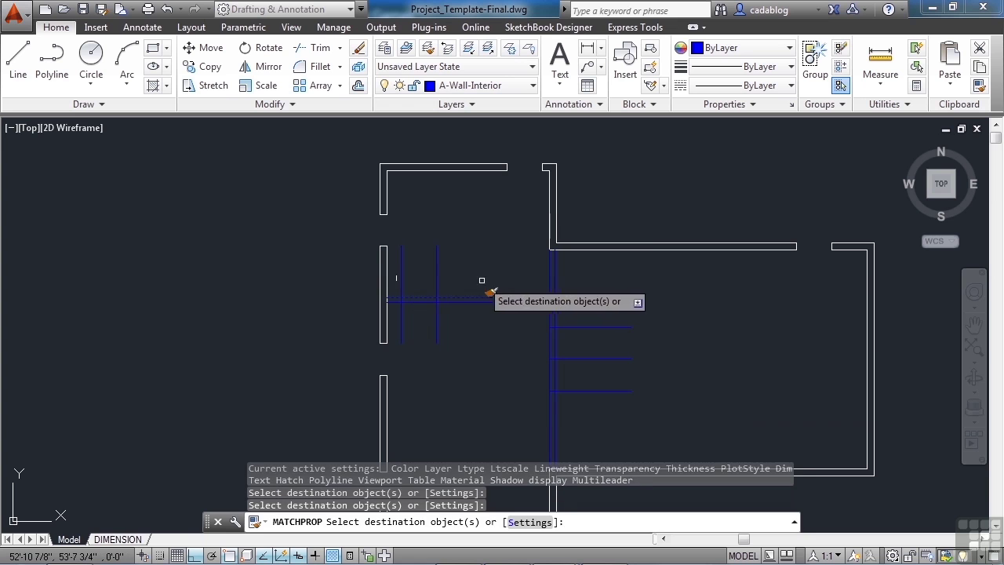
- Make one more wall line blue, then select all interior walls as trim cutting edges
click(485, 298)
key(Return)
text(tr)
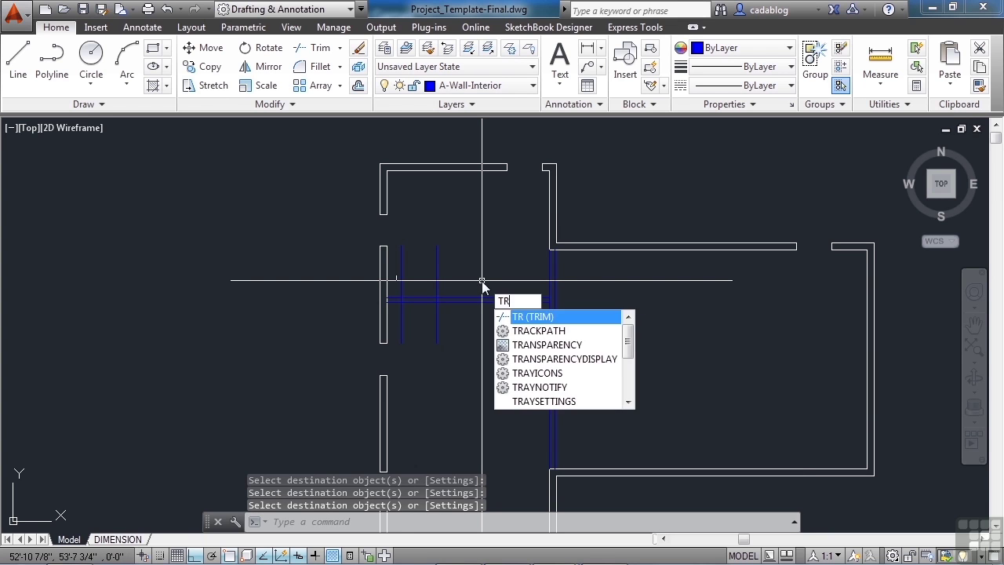
key(Return)
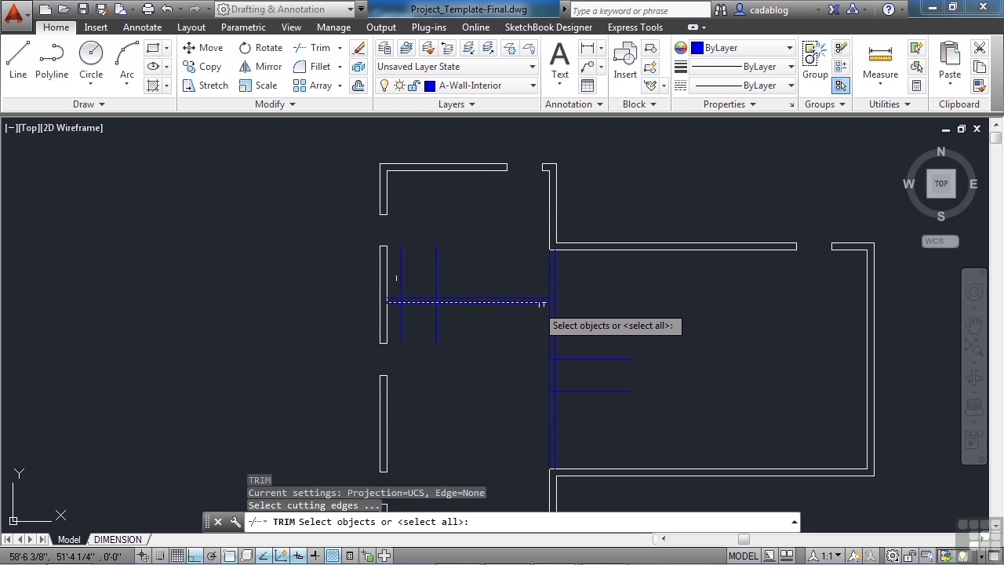
click(604, 273)
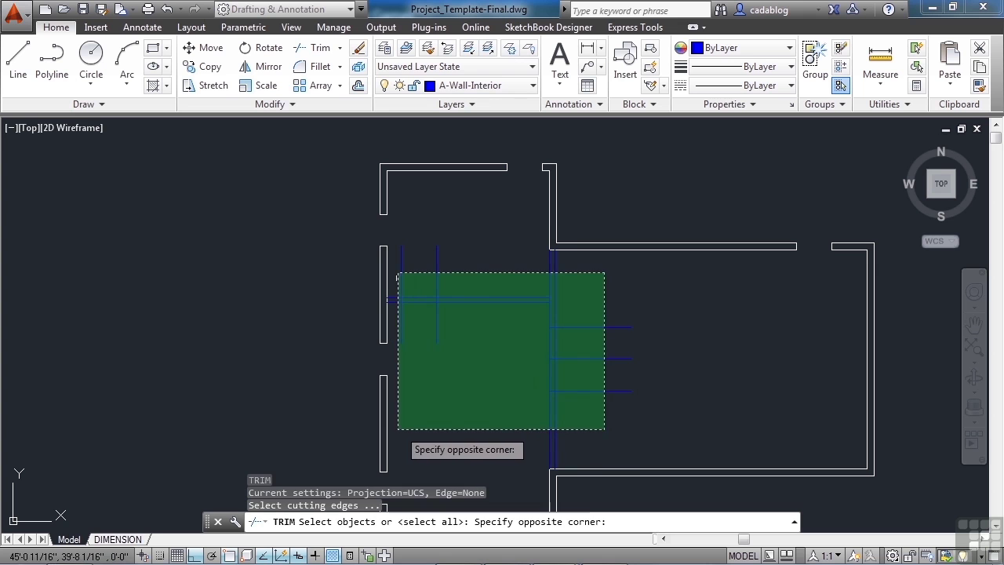
click(395, 428)
key(Return)
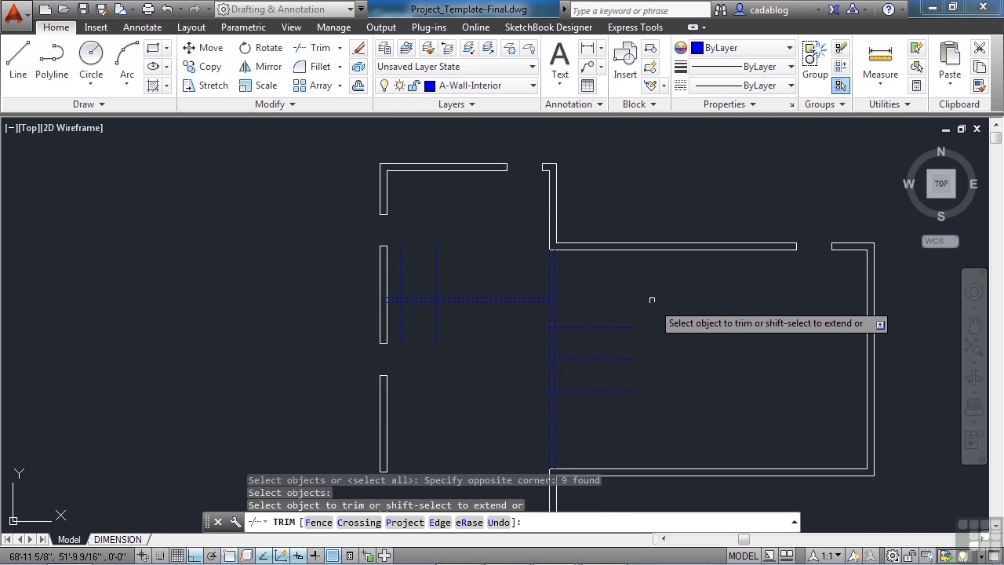
- Trim the short horizontal lines and cut an opening in the vertical blue wall
click(617, 328)
click(604, 392)
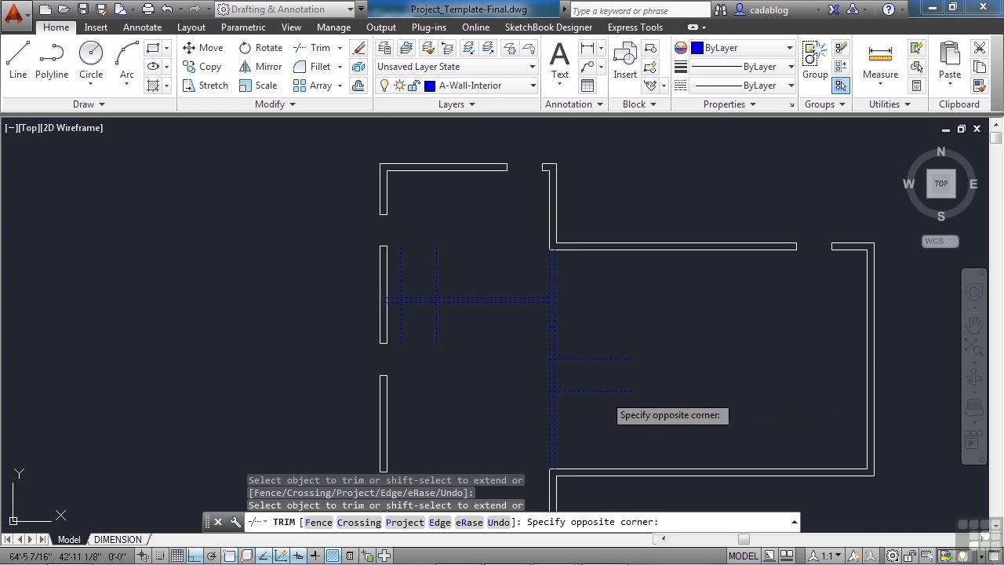
click(586, 390)
click(578, 370)
click(510, 376)
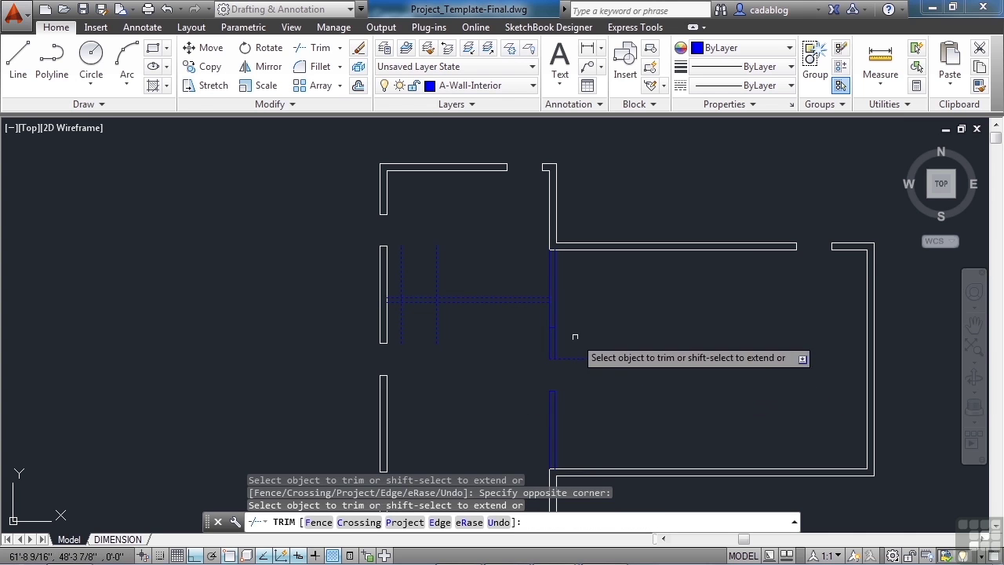
click(575, 338)
click(542, 352)
scroll(553, 302, up, 5)
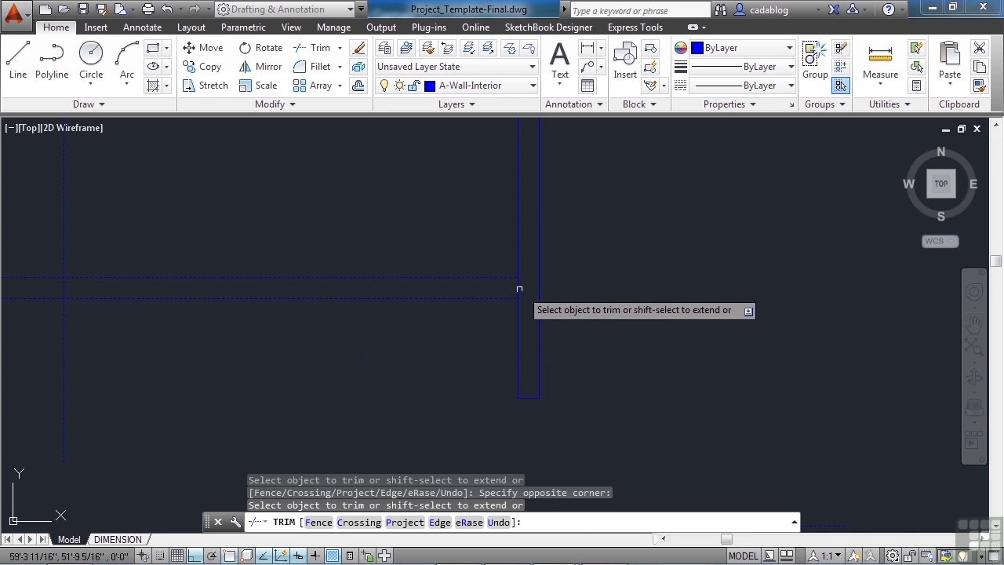
scroll(652, 309, down, 3)
- Trim the overlapping vertical lines and open a doorway in the horizontal wall
click(342, 237)
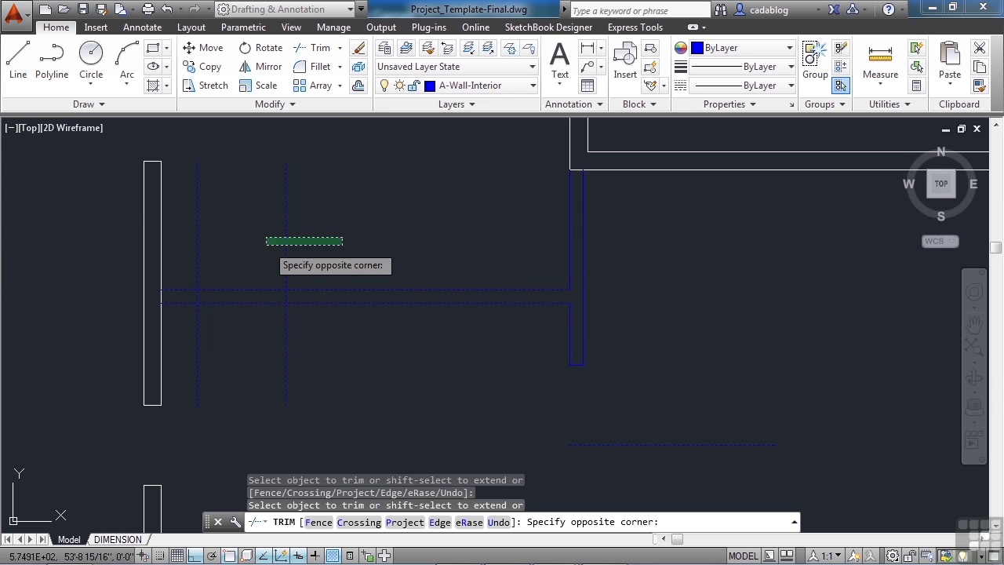
click(189, 255)
click(235, 270)
click(259, 313)
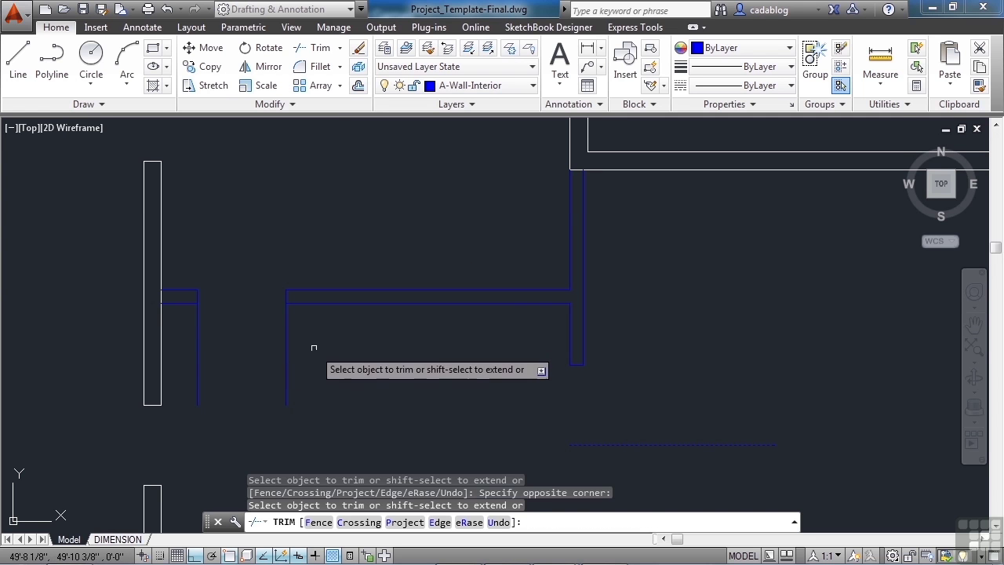
click(313, 346)
click(183, 374)
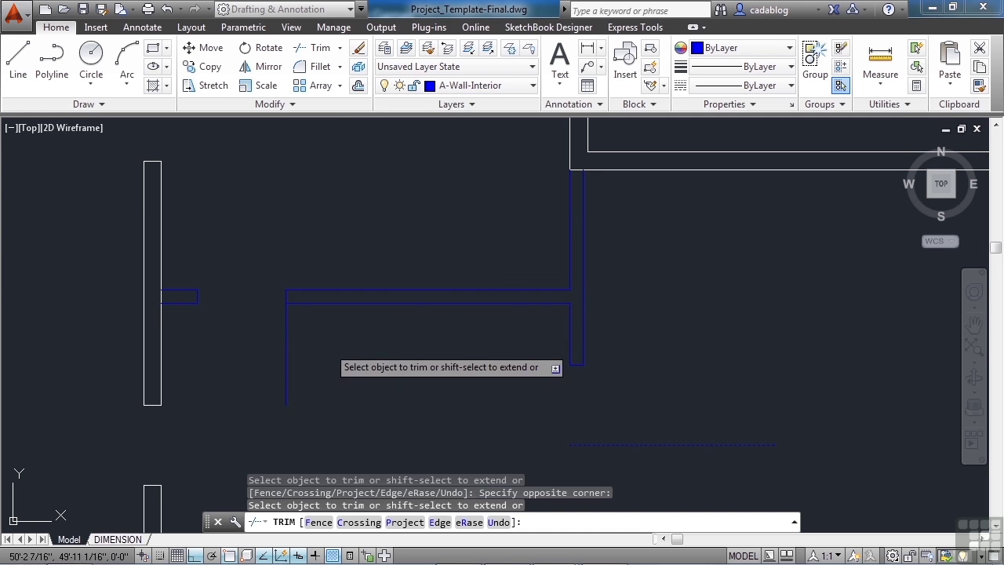
click(287, 340)
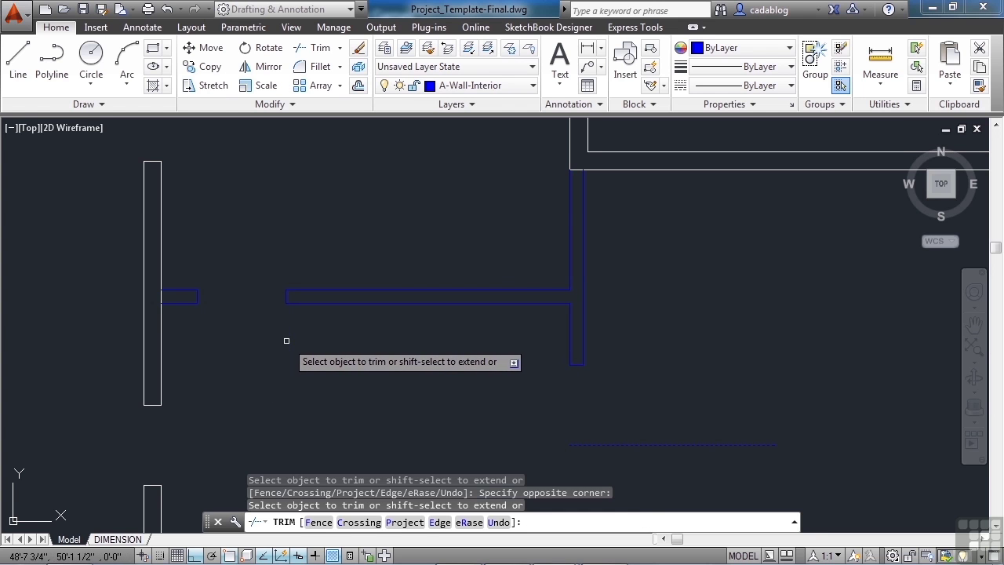
scroll(408, 226, down, 4)
key(Return)
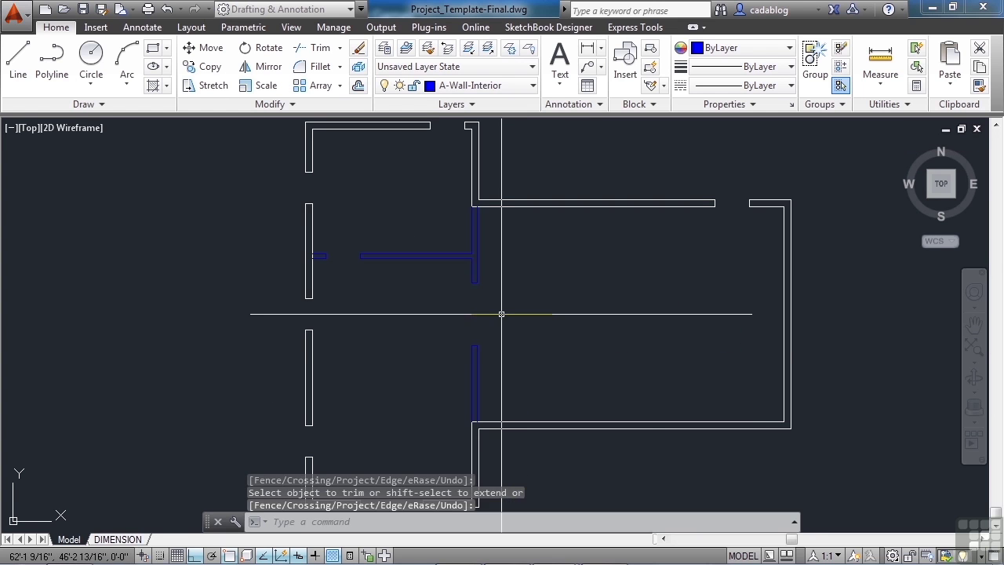
- Delete the leftover short wall line and make A-Walls-Hatch the current layer
click(503, 314)
key(Delete)
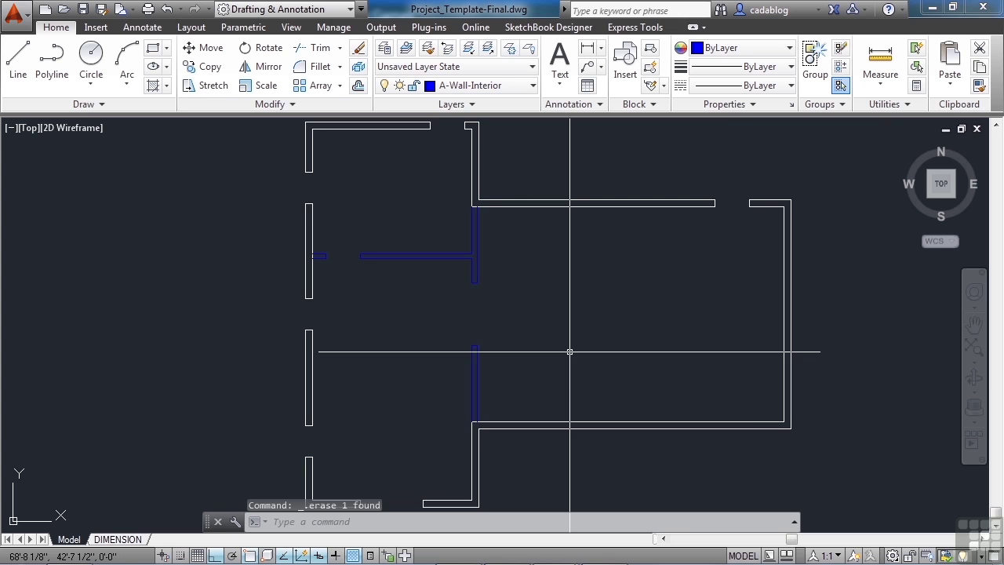
scroll(453, 297, down, 2)
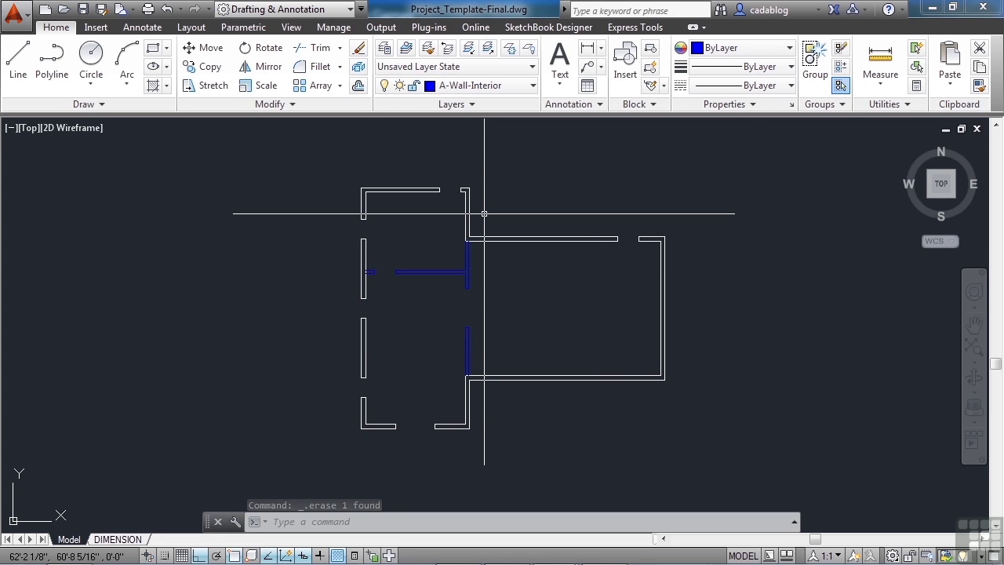
click(518, 86)
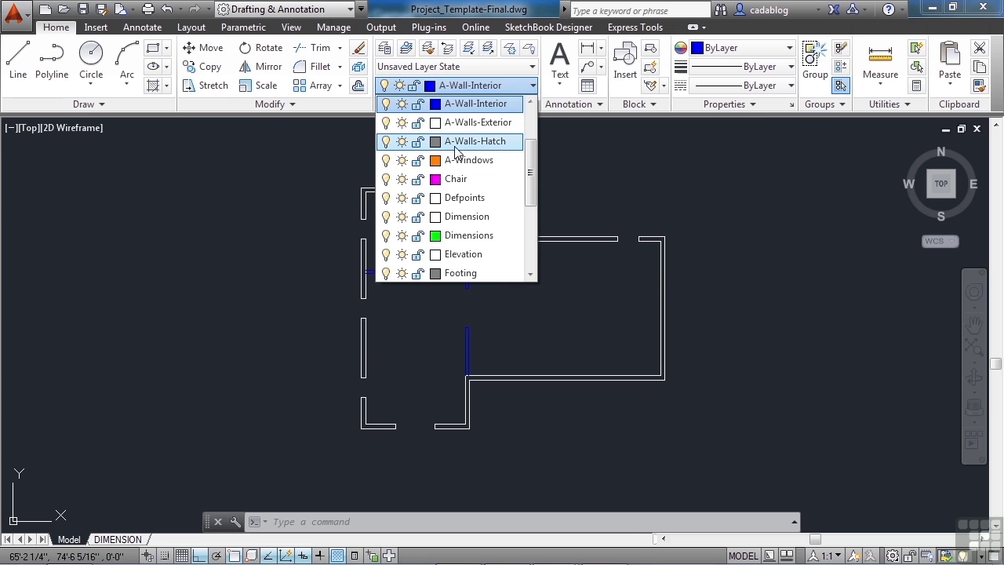
click(480, 142)
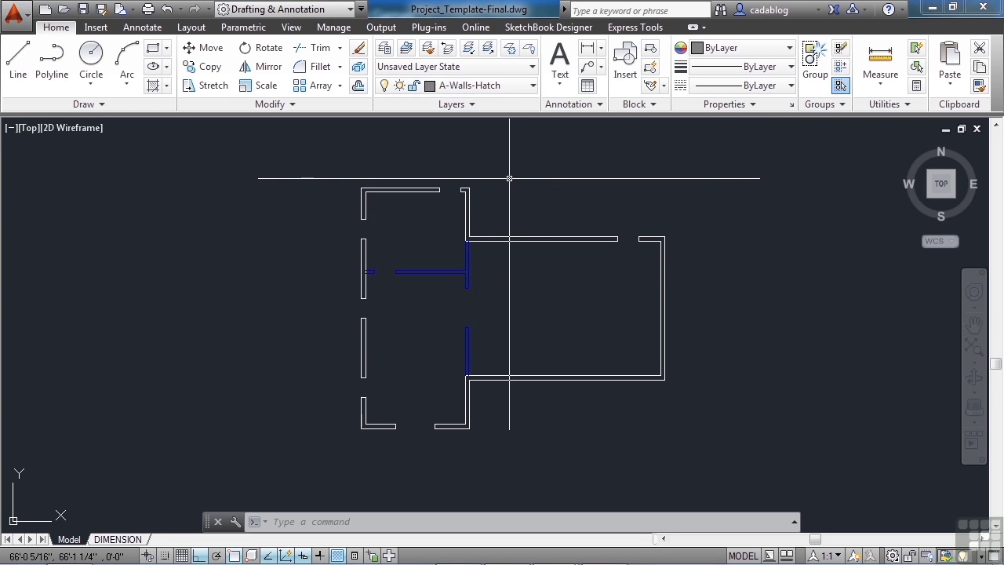
- Start a hatch with the ANSI31 pattern at a 30° angle and scale 10
text(ch)
key(Return)
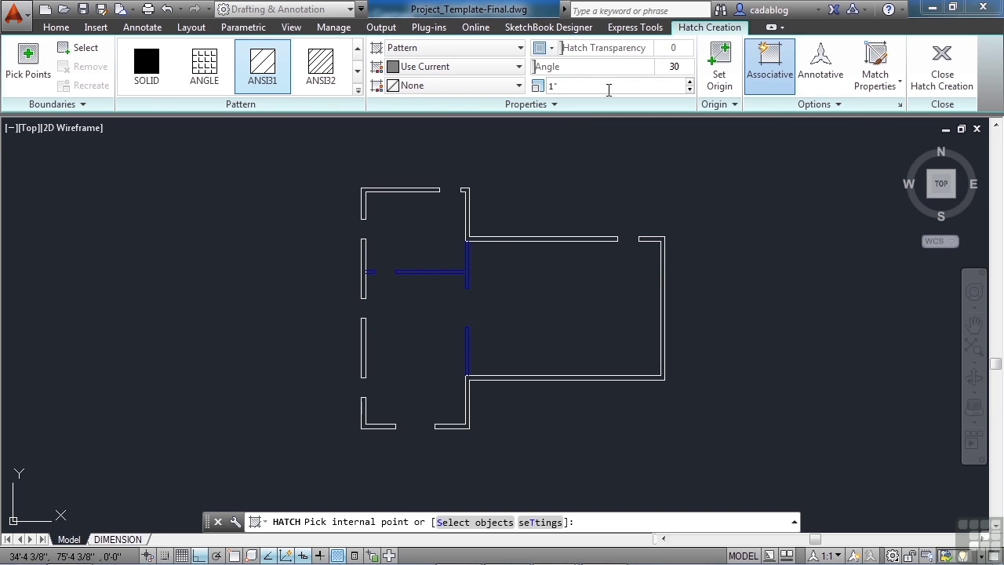
click(602, 88)
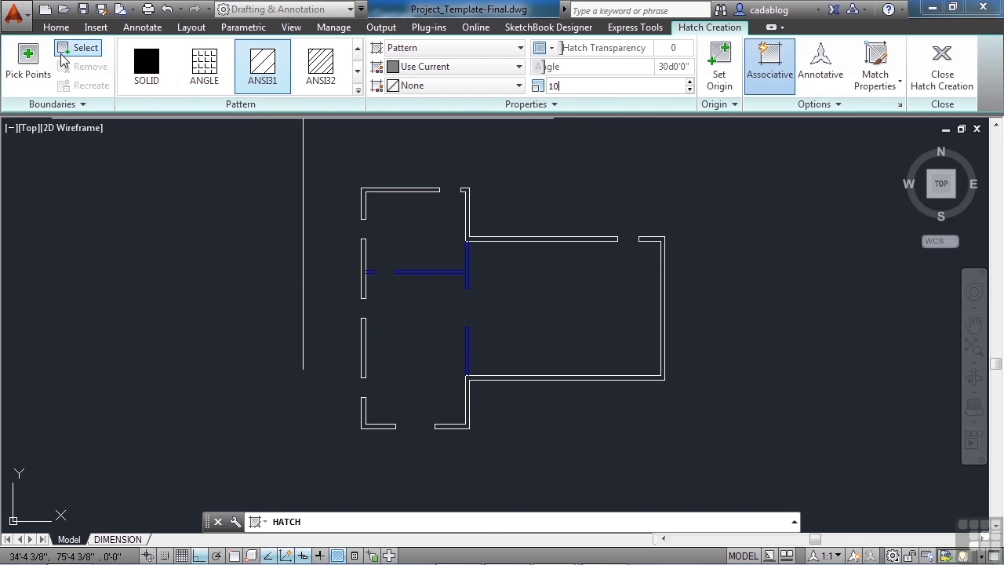
- Pick the upper left and left L-shaped exterior wall sections as hatch areas
click(27, 62)
scroll(357, 195, up, 4)
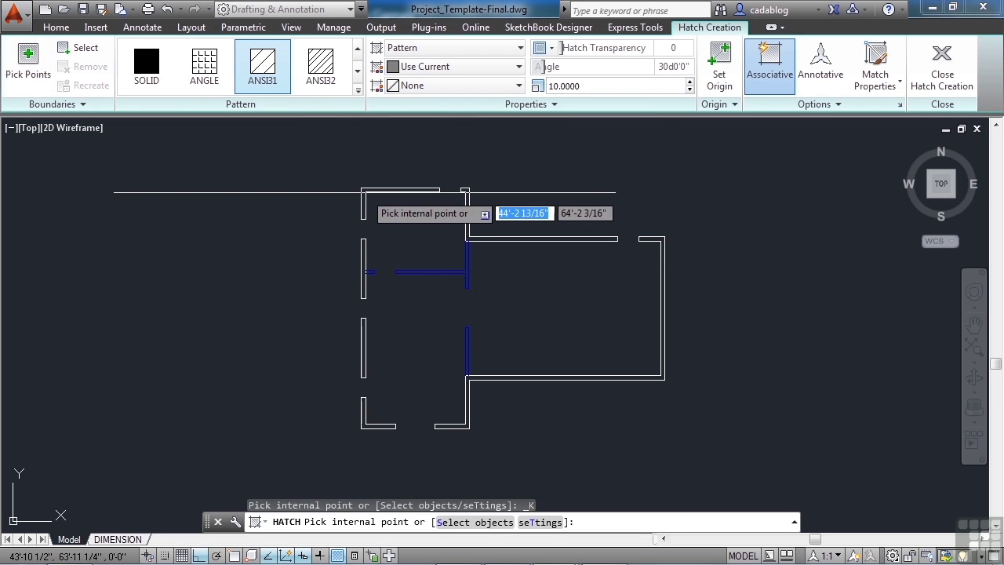
scroll(357, 193, up, 4)
click(356, 192)
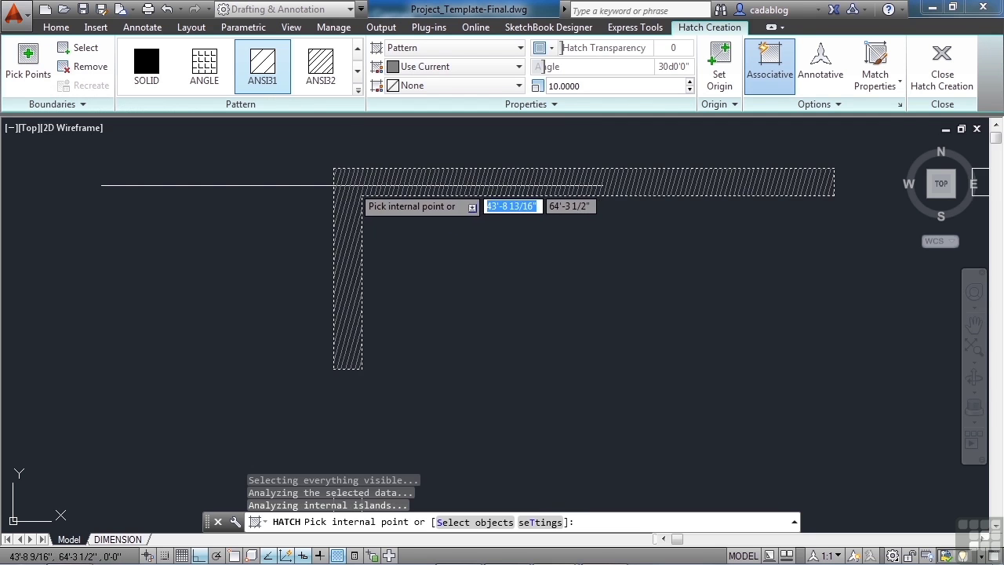
scroll(347, 186, down, 5)
scroll(347, 293, up, 1)
scroll(347, 293, up, 2)
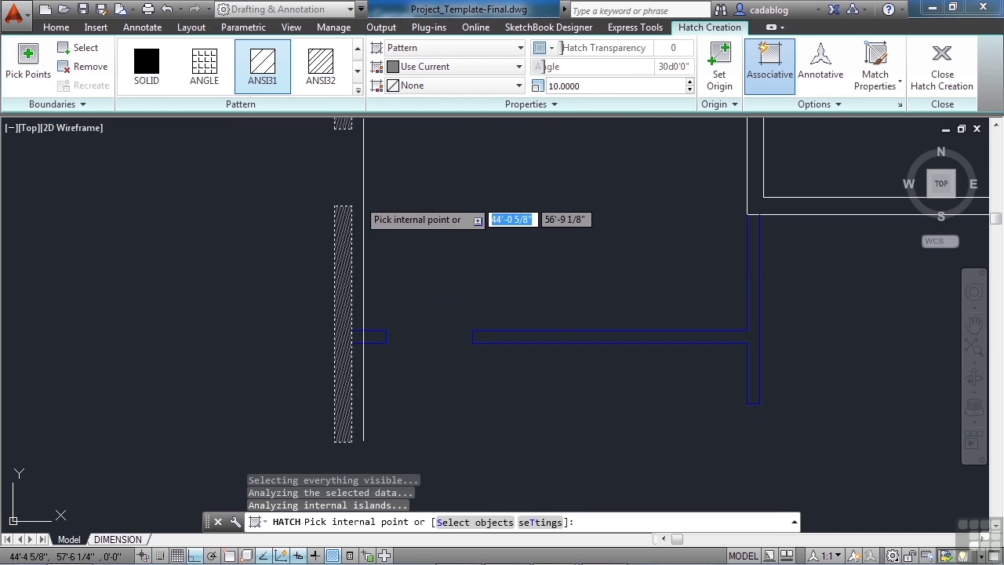
scroll(372, 255, down, 3)
scroll(354, 360, up, 2)
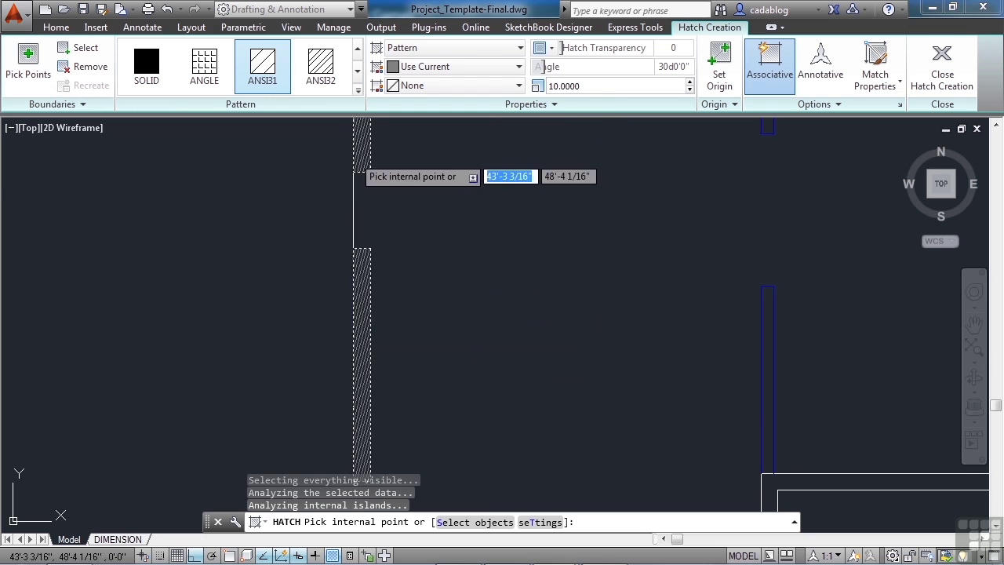
scroll(358, 176, down, 4)
click(355, 263)
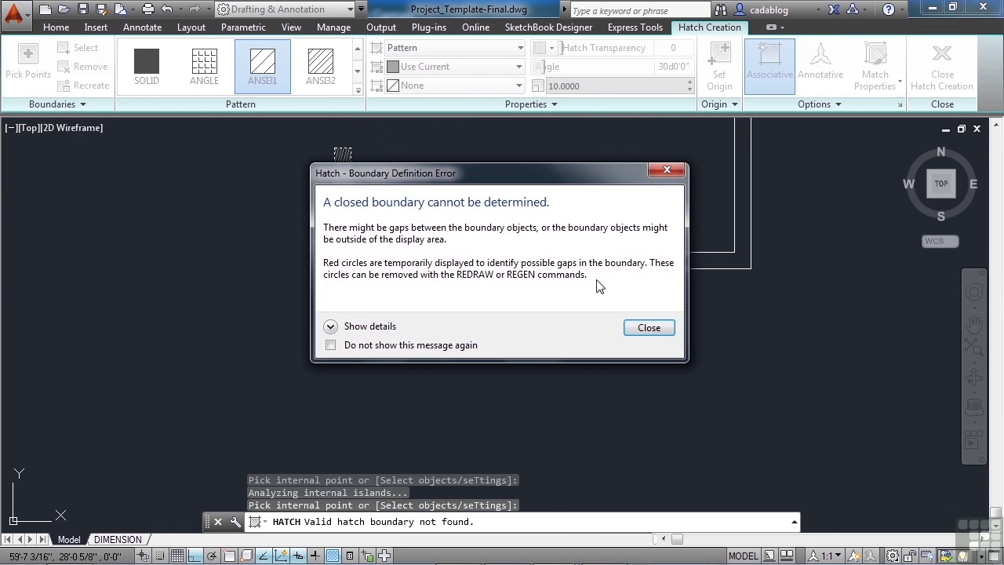
- Dismiss the closed-boundary error and pick the remaining exterior wall sections for hatching
click(657, 331)
scroll(571, 310, up, 3)
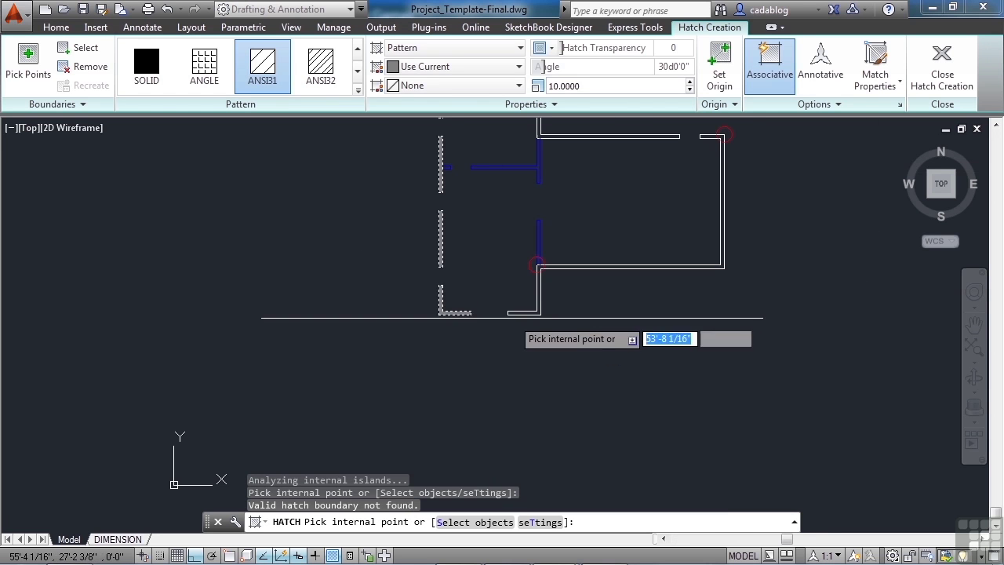
scroll(533, 271, up, 4)
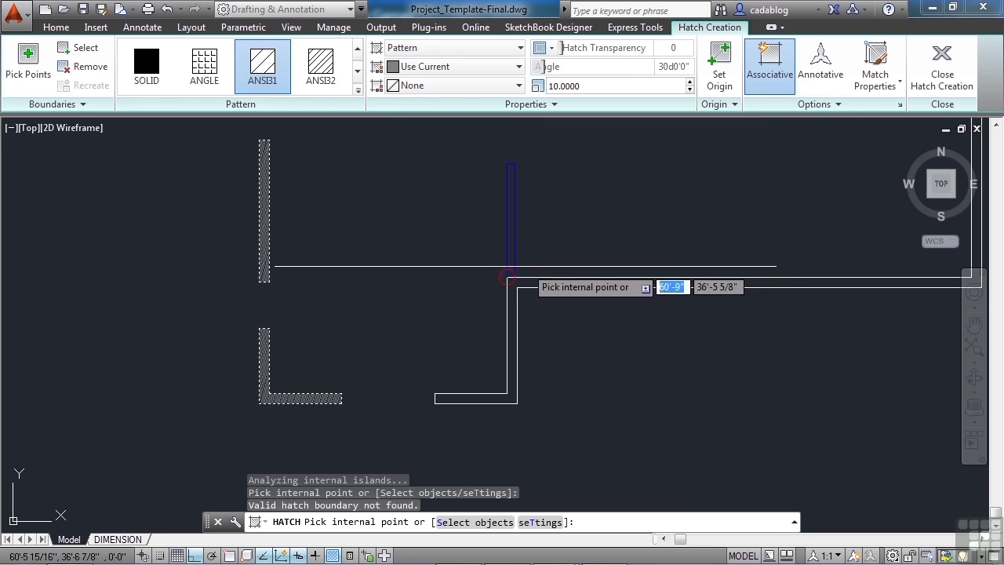
scroll(510, 274, down, 4)
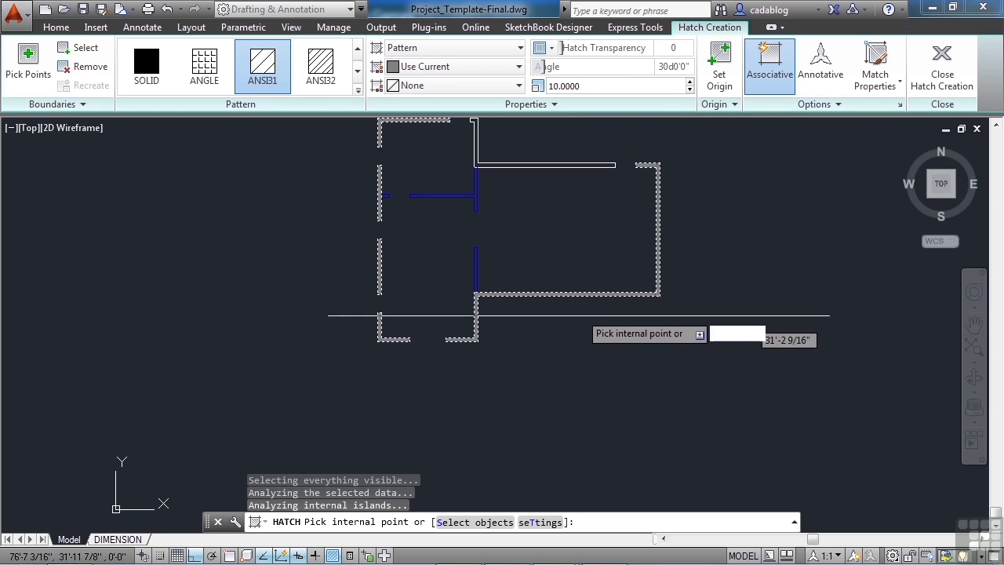
scroll(494, 282, up, 5)
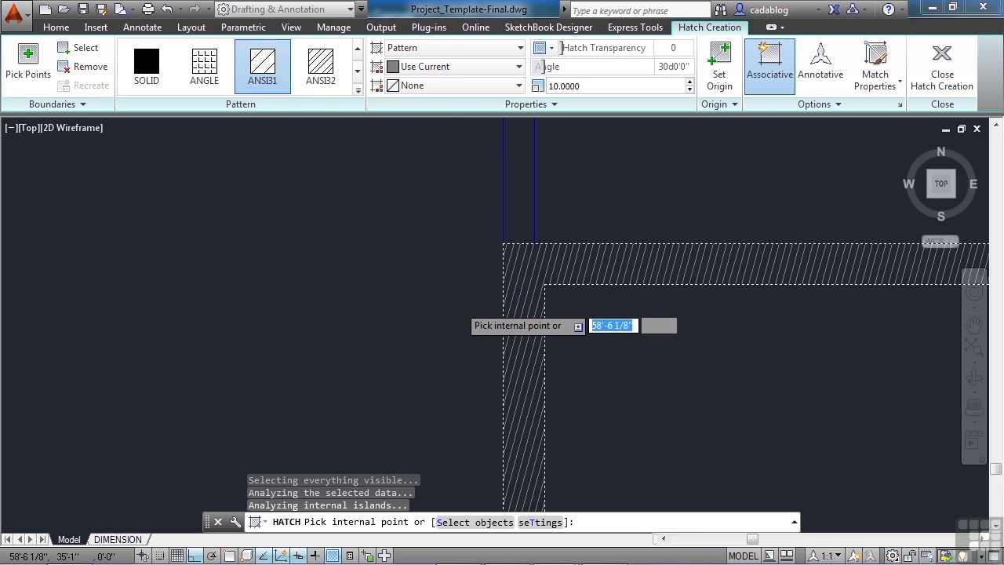
scroll(457, 304, down, 8)
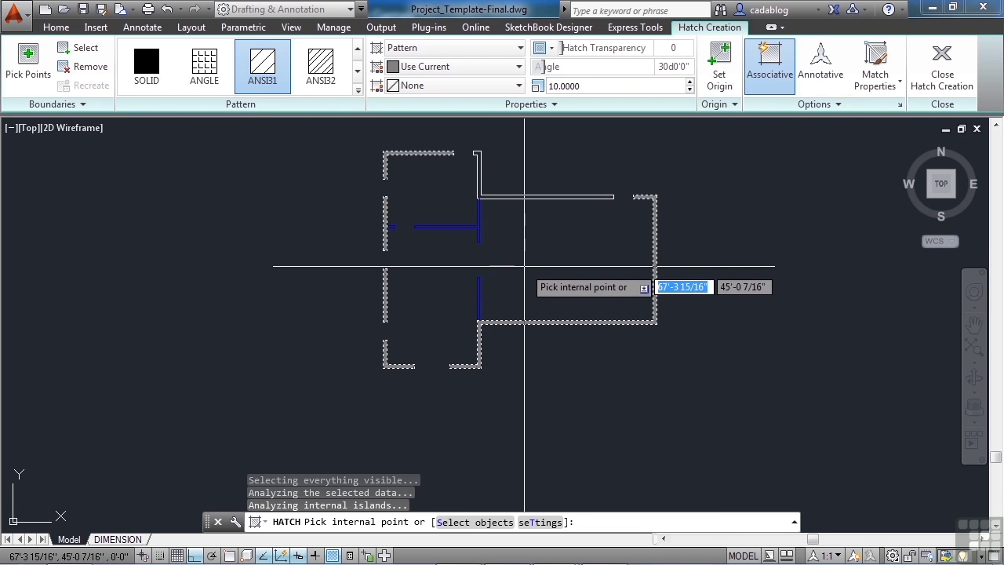
scroll(521, 251, up, 3)
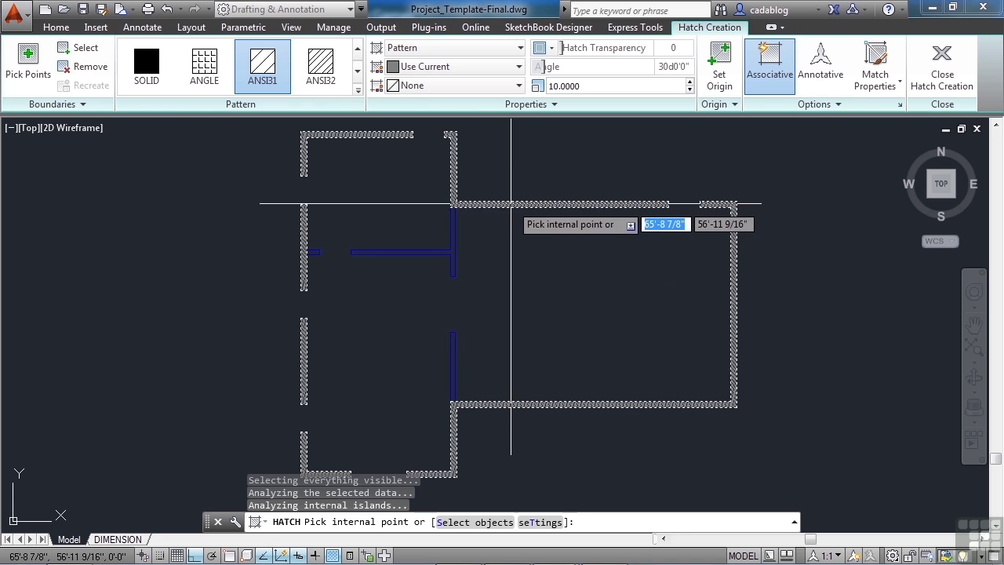
scroll(530, 259, down, 2)
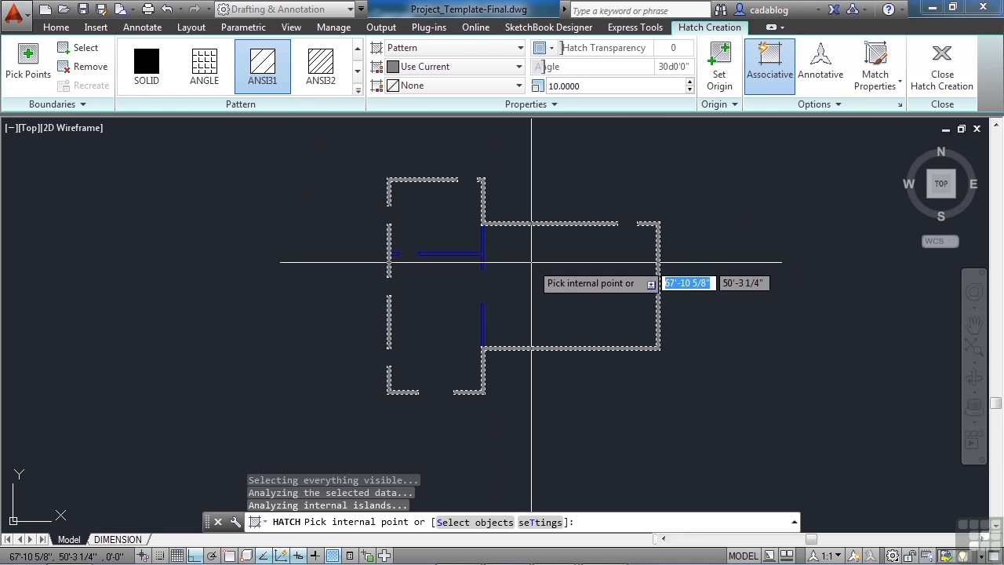
scroll(559, 223, up, 4)
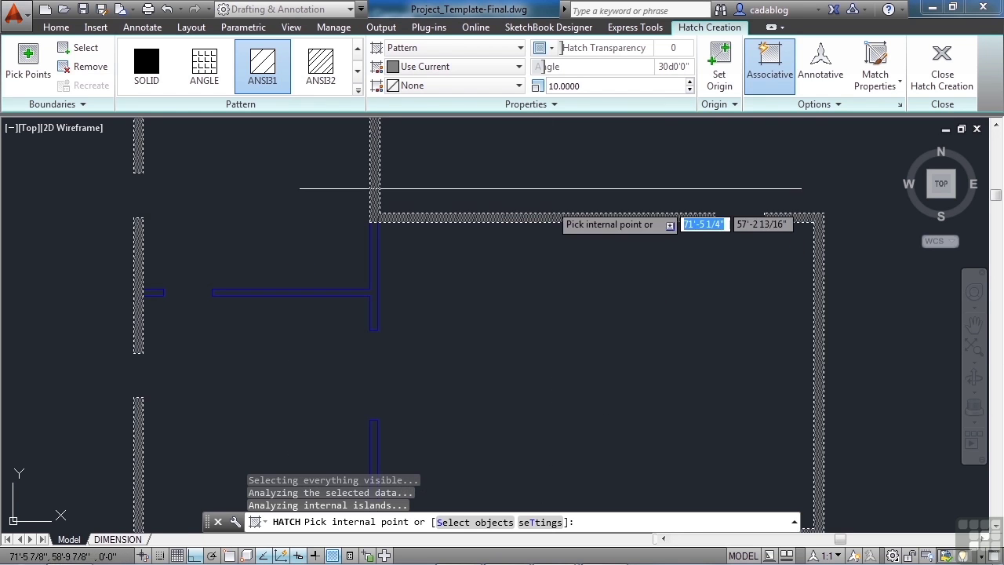
- Set the ANSI31 exterior wall hatch scale to 20 and apply the hatch
click(582, 86)
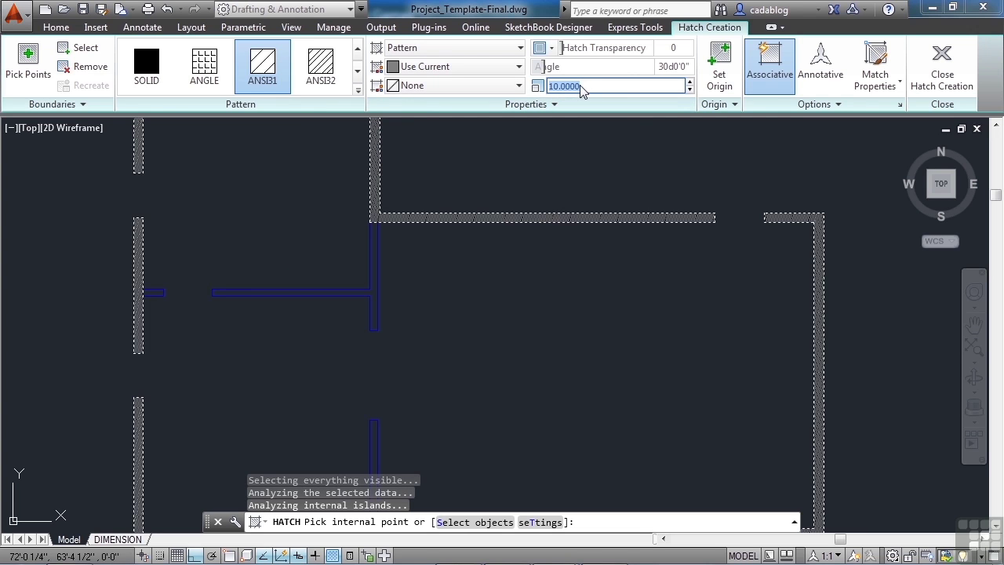
text(20)
key(Tab)
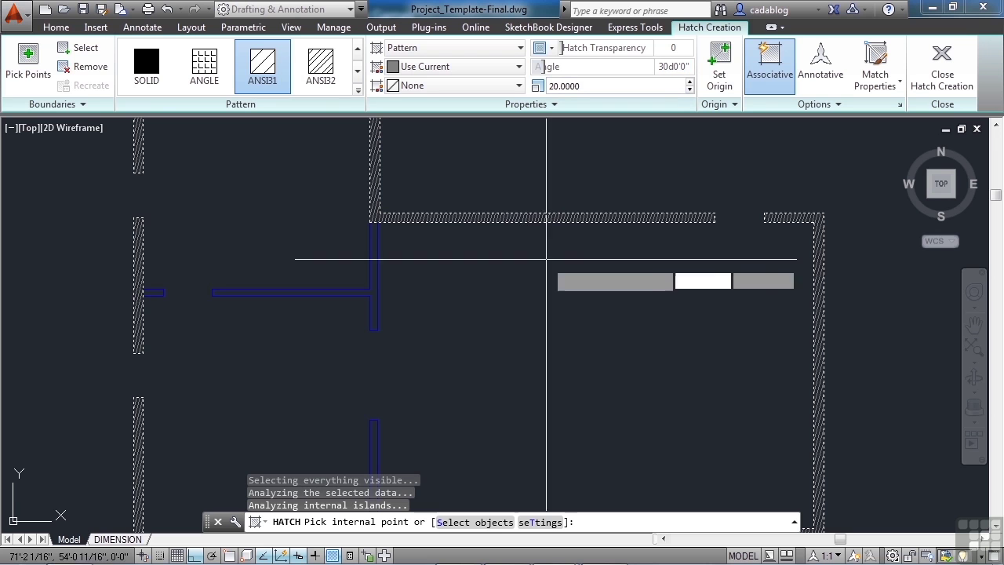
key(Return)
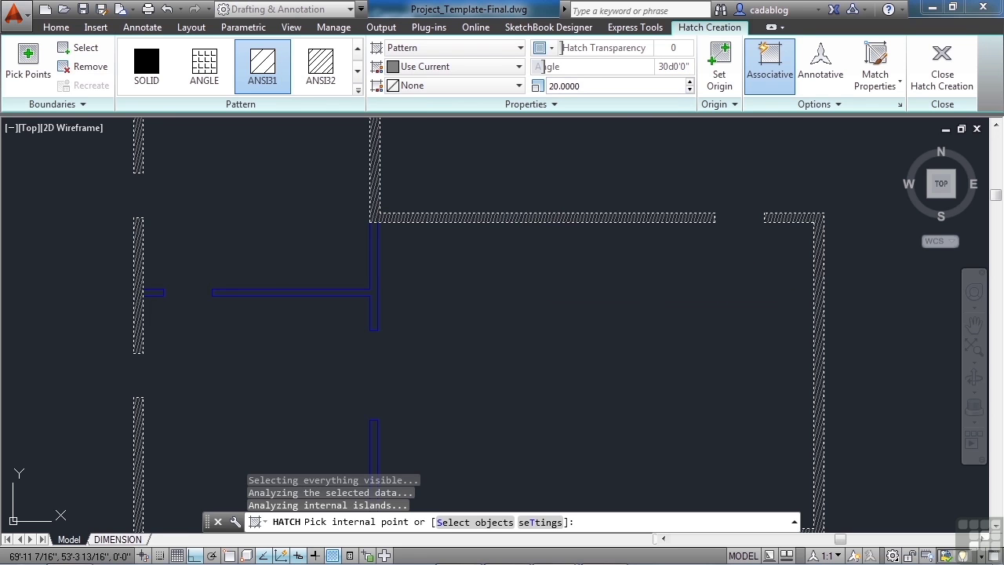
scroll(490, 275, down, 4)
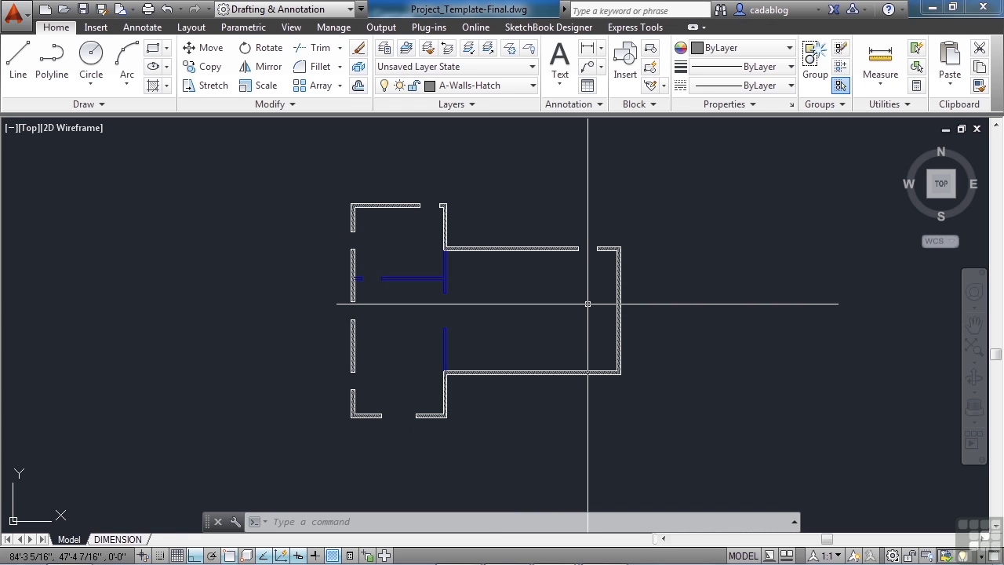
- Offset the right exterior wall line 2' inward to create the movie-screen wall
text(o)
key(Return)
text(2)
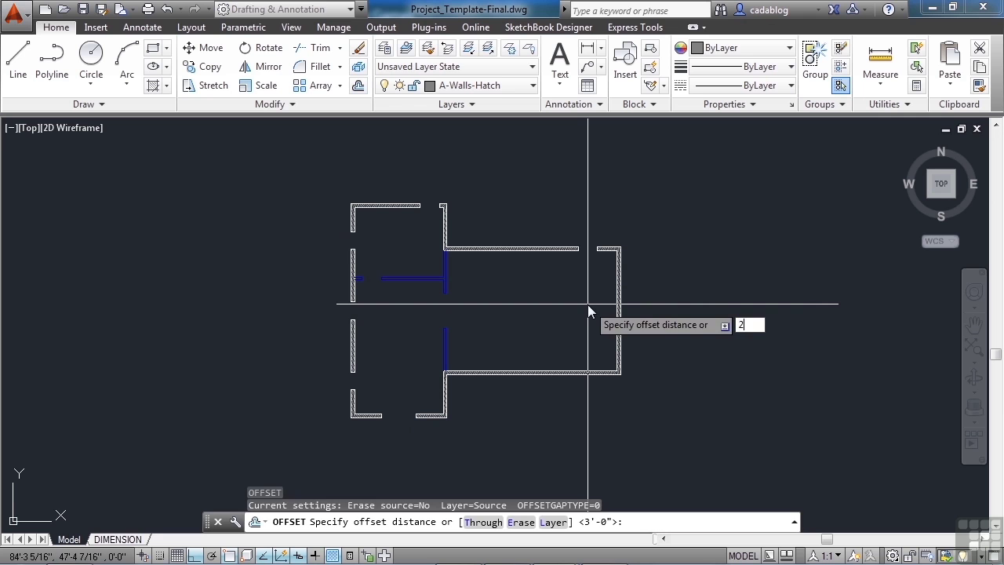
text(')
key(Return)
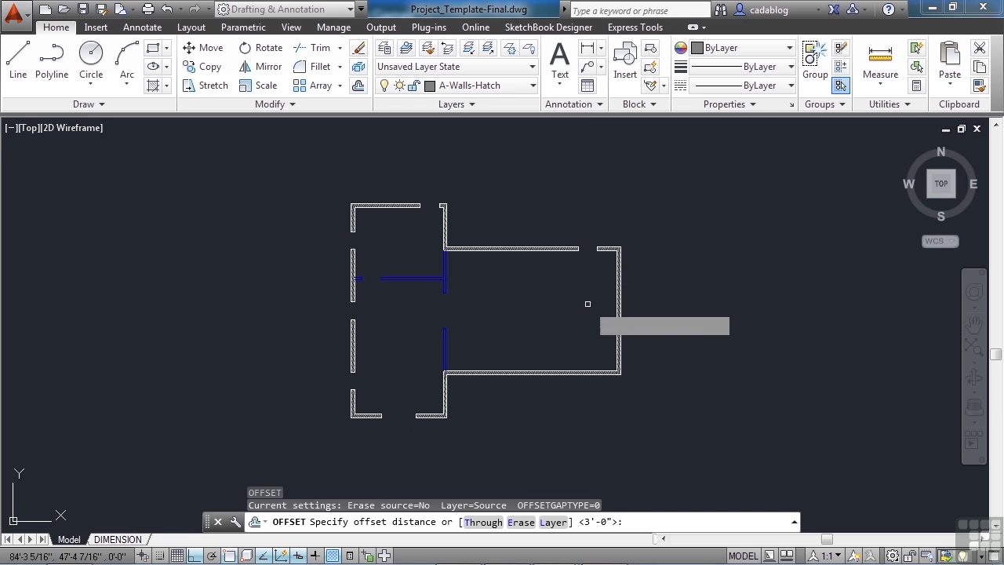
scroll(592, 304, up, 6)
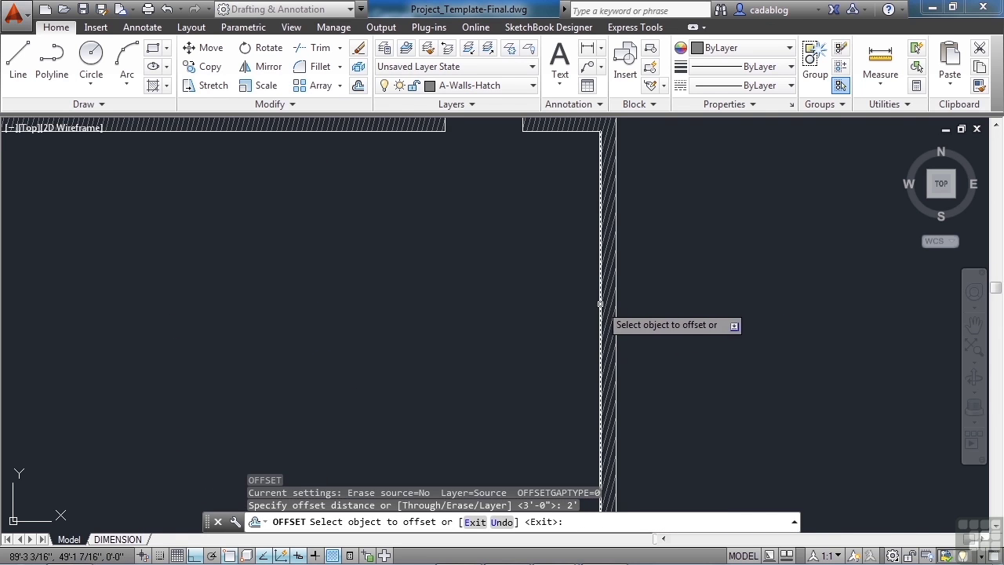
click(601, 303)
click(566, 308)
key(Return)
scroll(541, 298, down, 5)
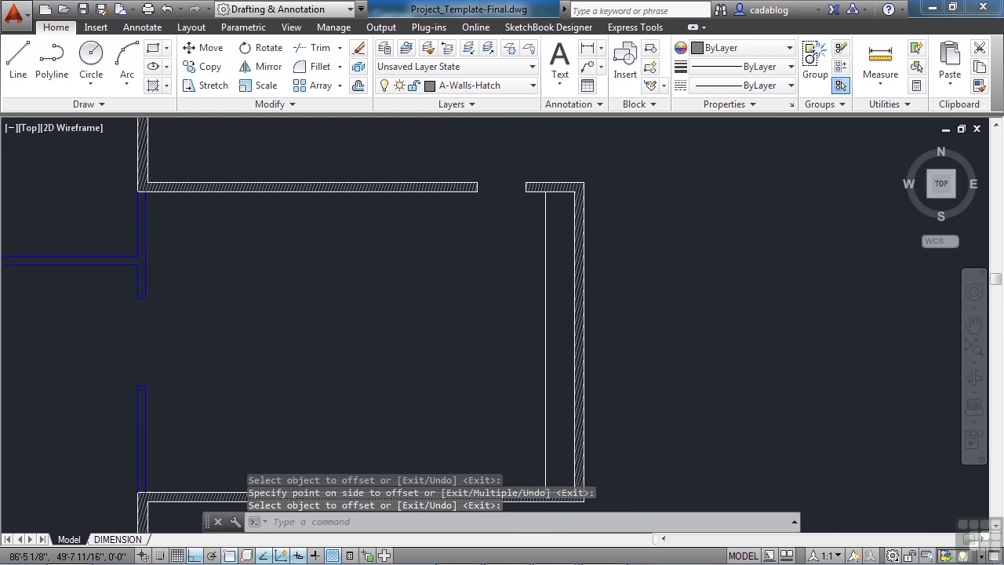
- Match the new screen-wall line to a blue interior wall's properties with MATCHPROP
text(ma)
key(Return)
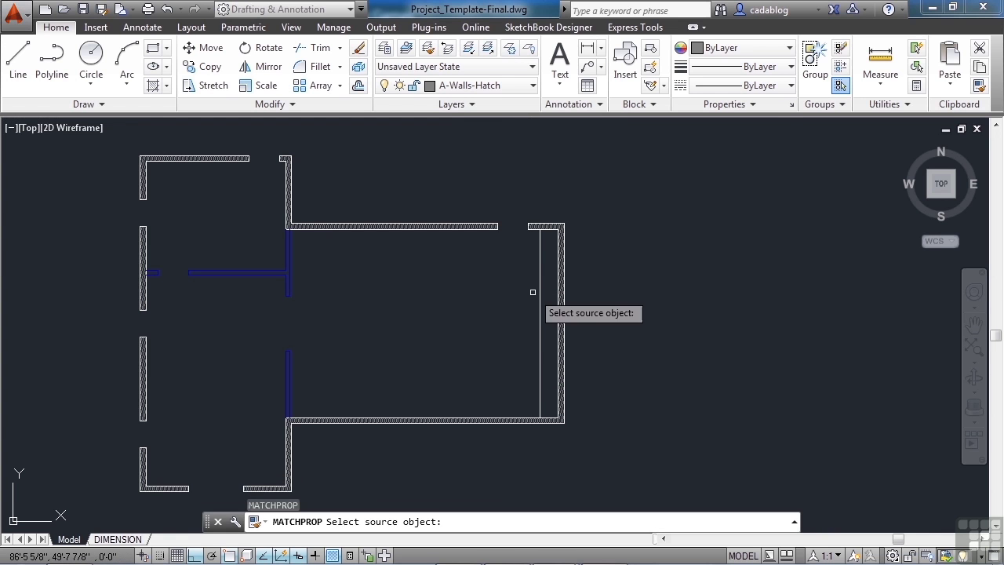
click(288, 279)
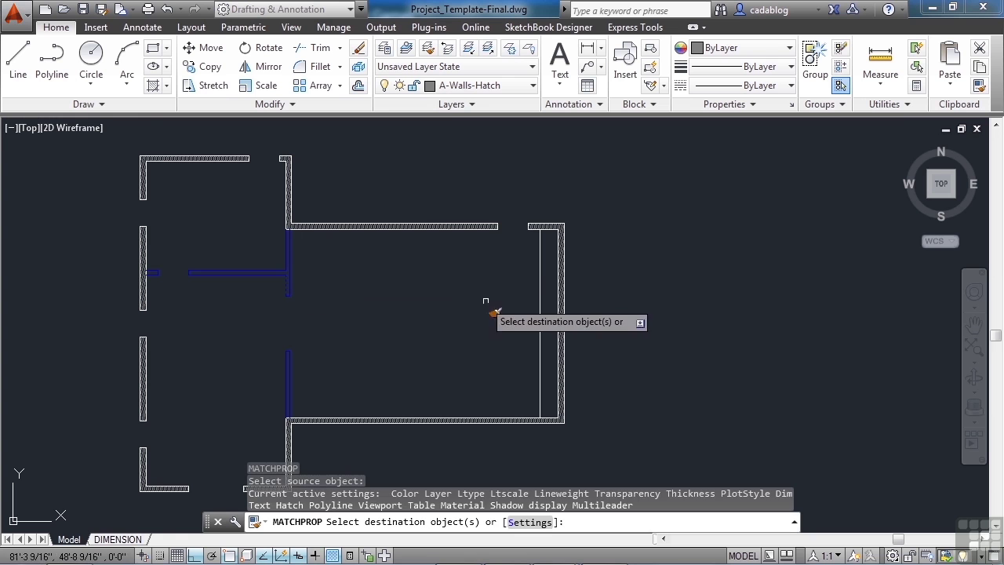
click(547, 312)
key(Return)
scroll(565, 313, down, 3)
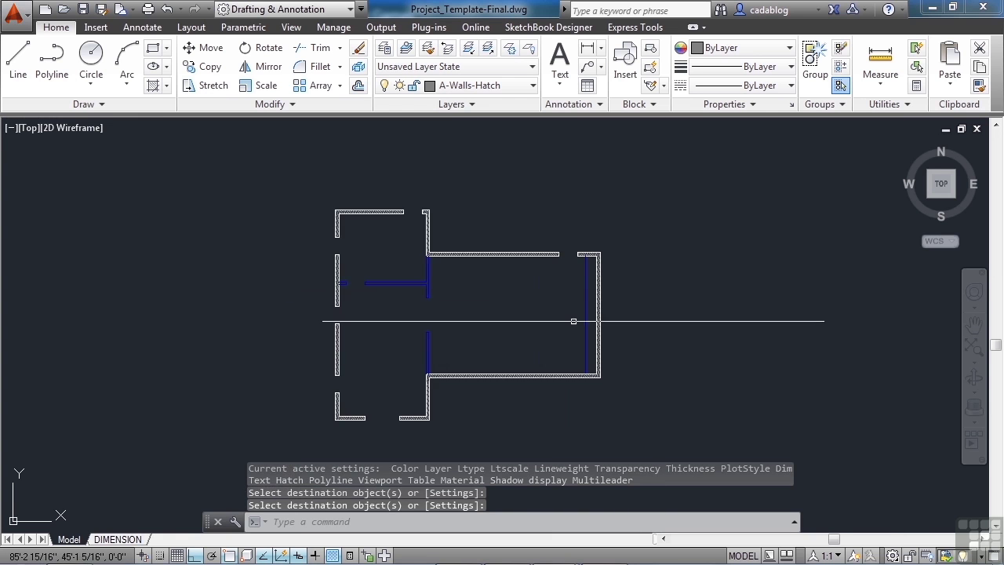